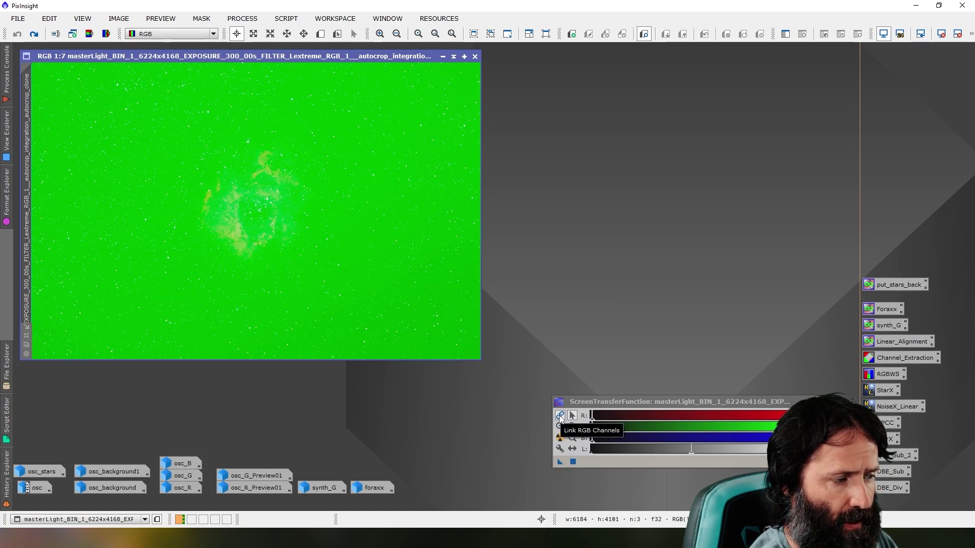
Step: Unlink the RGB channels in ScreenTransferFunction and auto-stretch the Rosette image to show red
{"action": "left_click", "coordinate": [560, 416]}
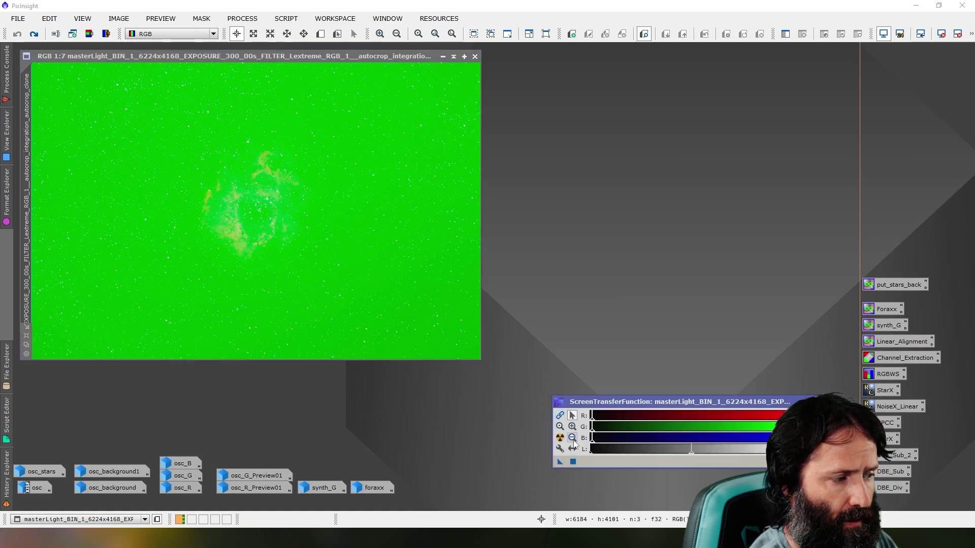
{"action": "left_click", "coordinate": [560, 437]}
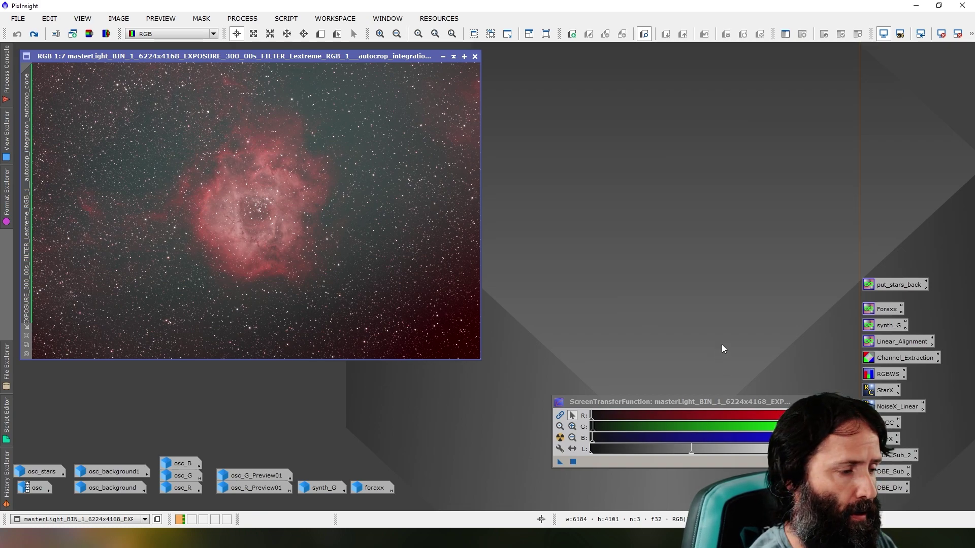
Step: Load the saved BE_Div background extraction with its 16 samples and Division correction
{"action": "left_click_drag", "start_coordinate": [661, 403], "coordinate": [657, 435]}
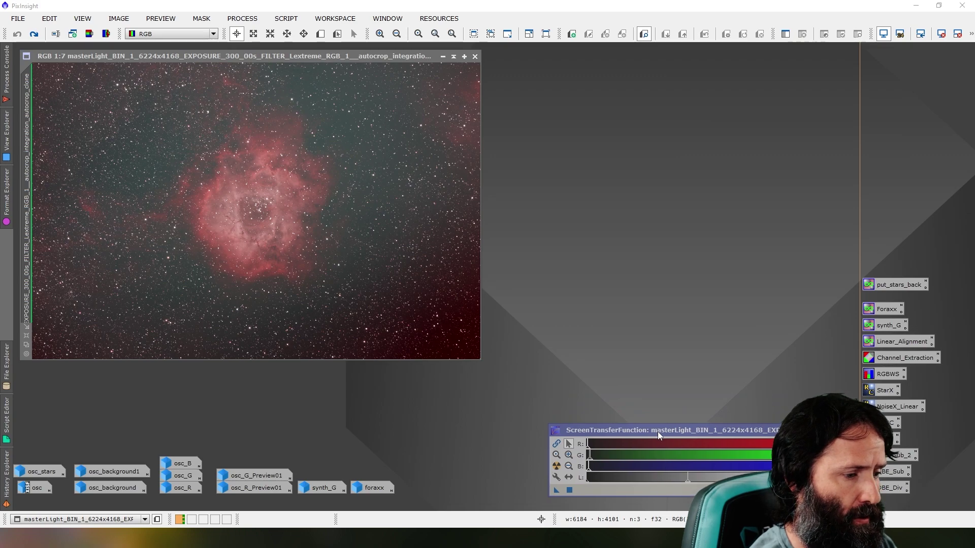
{"action": "left_click", "coordinate": [884, 489]}
{"action": "double_click", "coordinate": [884, 489]}
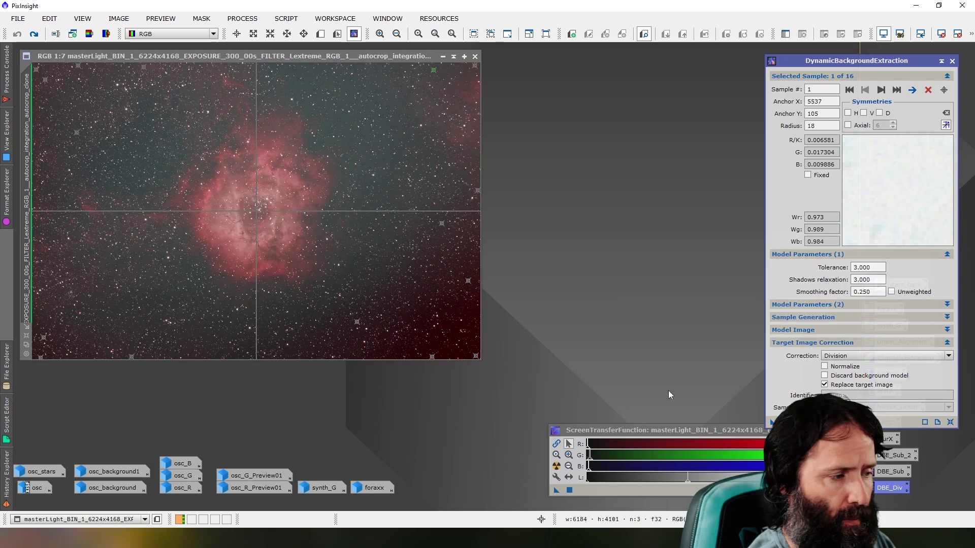
Step: Execute the division background extraction on the nebula image and end the DBE session
{"action": "key", "text": "F5"}
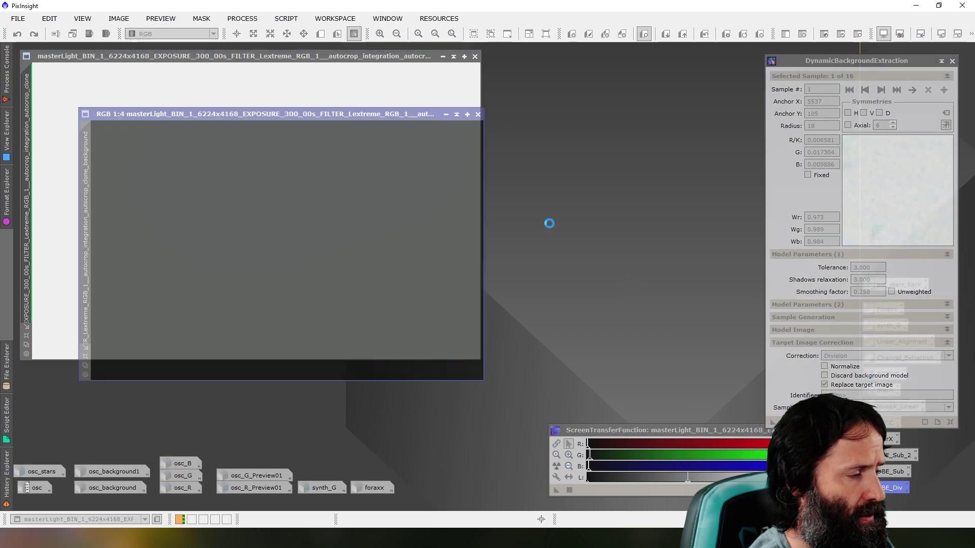
{"action": "left_click", "coordinate": [951, 61]}
{"action": "left_click", "coordinate": [464, 280]}
Step: Auto-stretch the background model beside the image, then auto-stretch the corrected nebula
{"action": "left_click", "coordinate": [336, 124]}
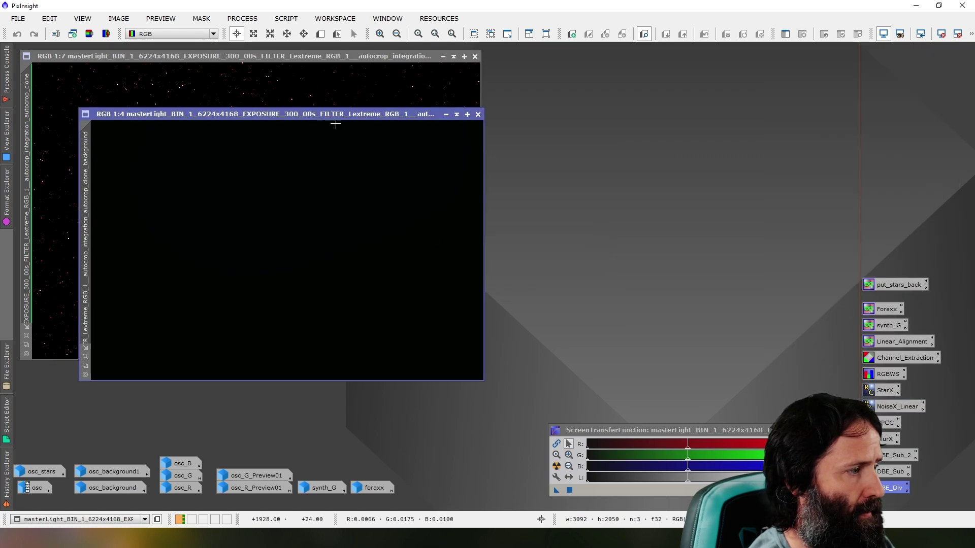
{"action": "left_click", "coordinate": [557, 466]}
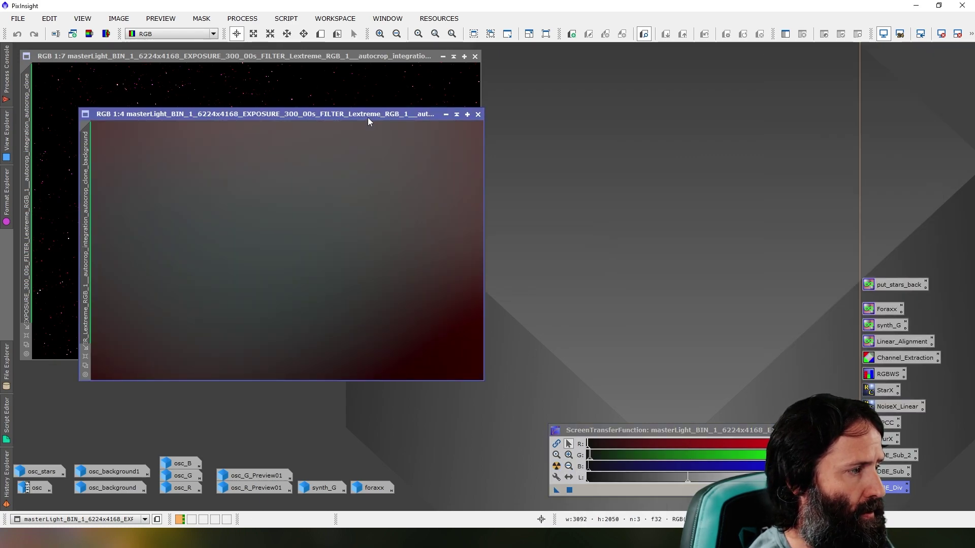
{"action": "left_click_drag", "start_coordinate": [368, 117], "coordinate": [775, 74]}
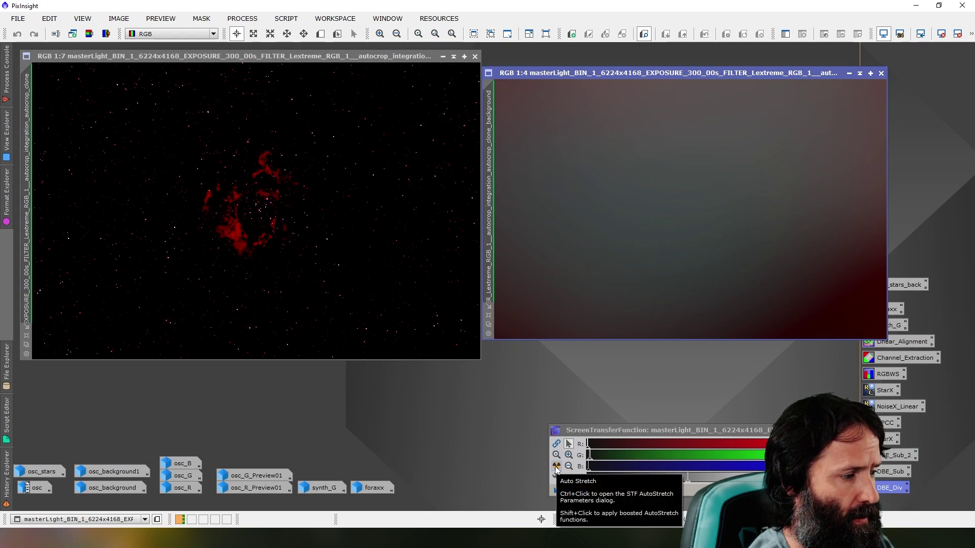
{"action": "left_click", "coordinate": [312, 57]}
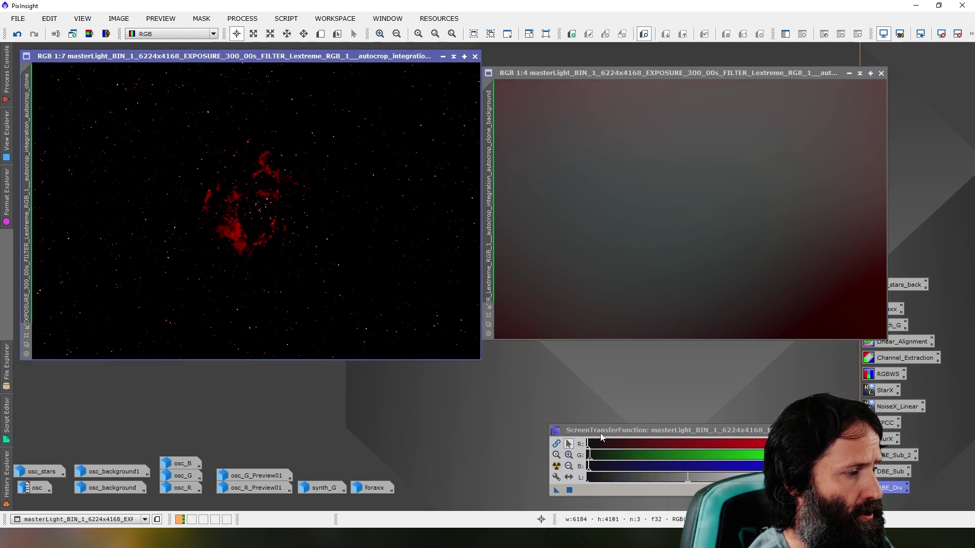
{"action": "left_click", "coordinate": [557, 468]}
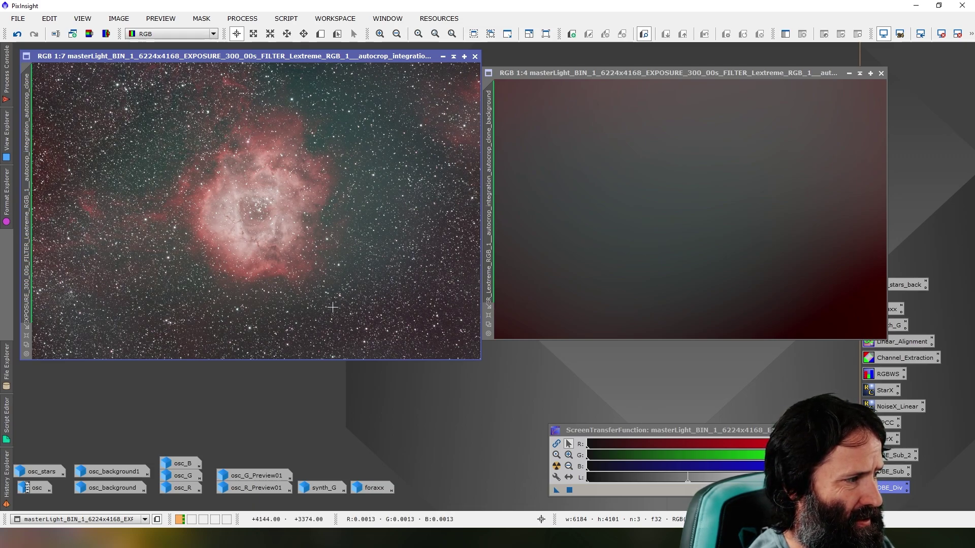
Step: Close the old model, run the 58-sample DBE_Sub subtraction, and auto-stretch the new model
{"action": "left_click", "coordinate": [881, 73]}
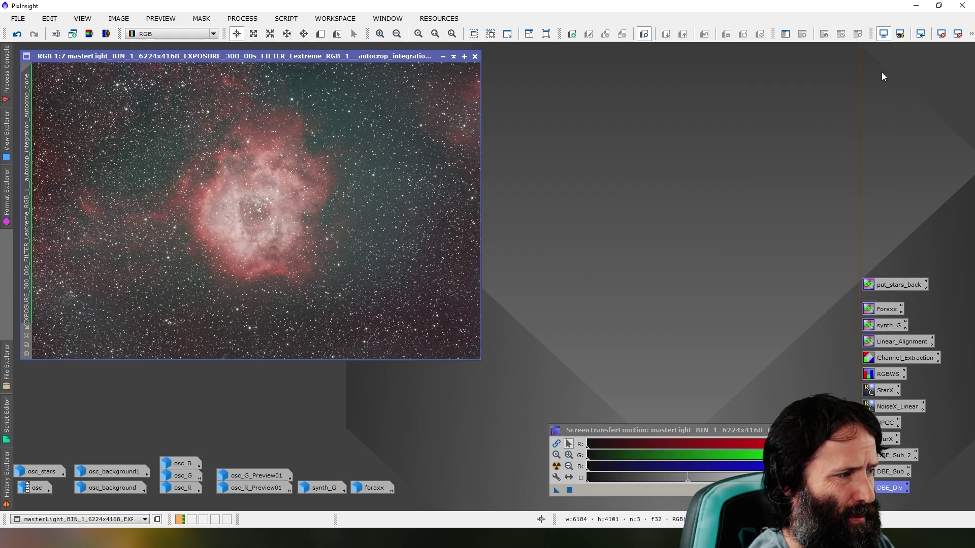
{"action": "double_click", "coordinate": [896, 474]}
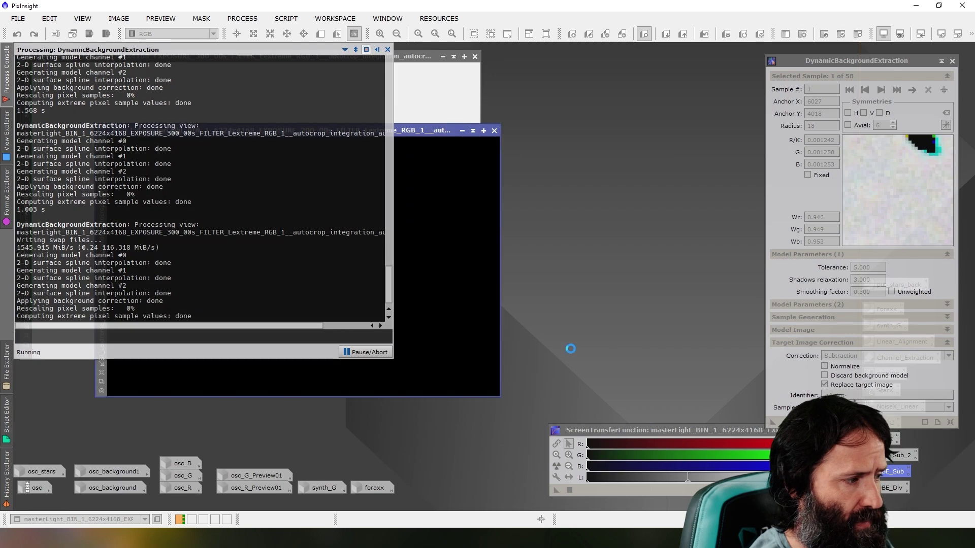
{"action": "left_click", "coordinate": [557, 467]}
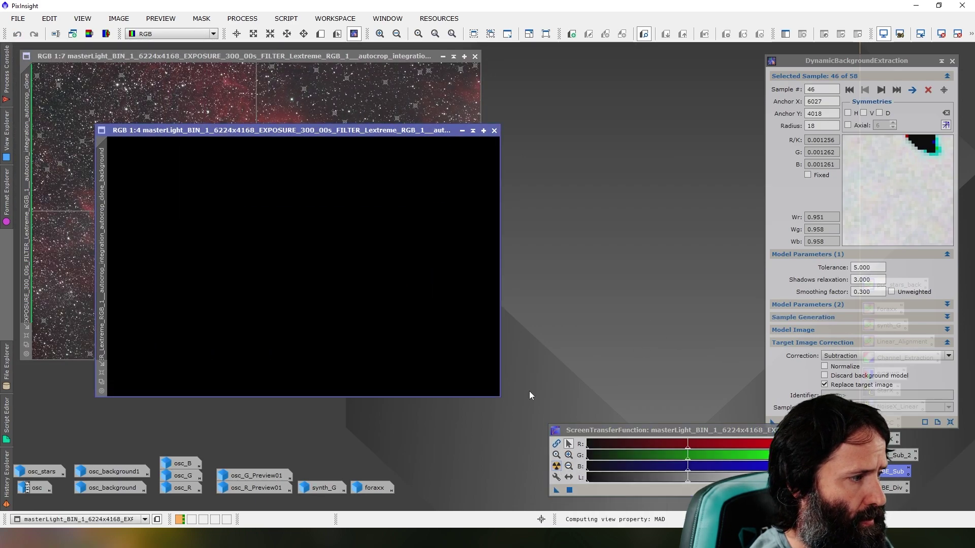
{"action": "left_click_drag", "start_coordinate": [370, 131], "coordinate": [756, 58]}
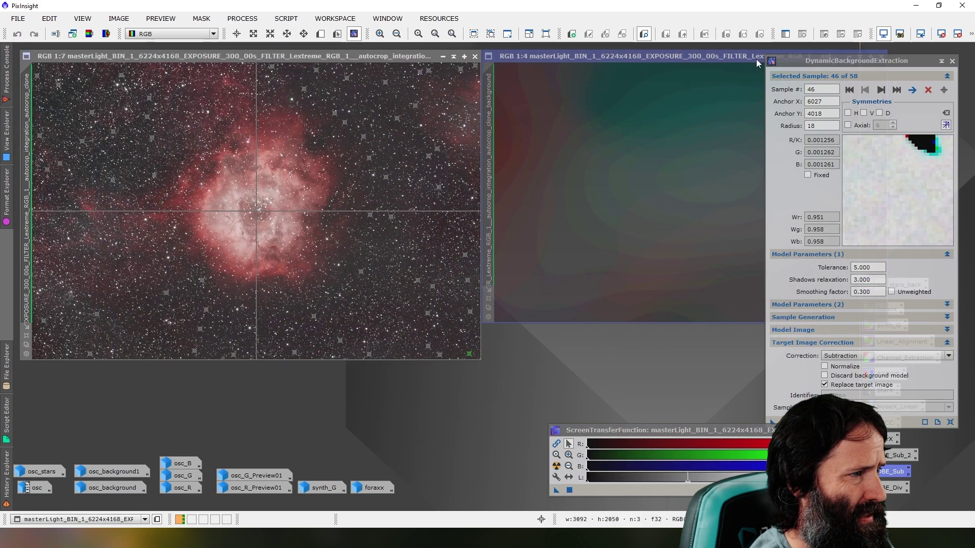
Step: End the subtraction background extraction session, confirming the cancel
{"action": "left_click", "coordinate": [952, 61]}
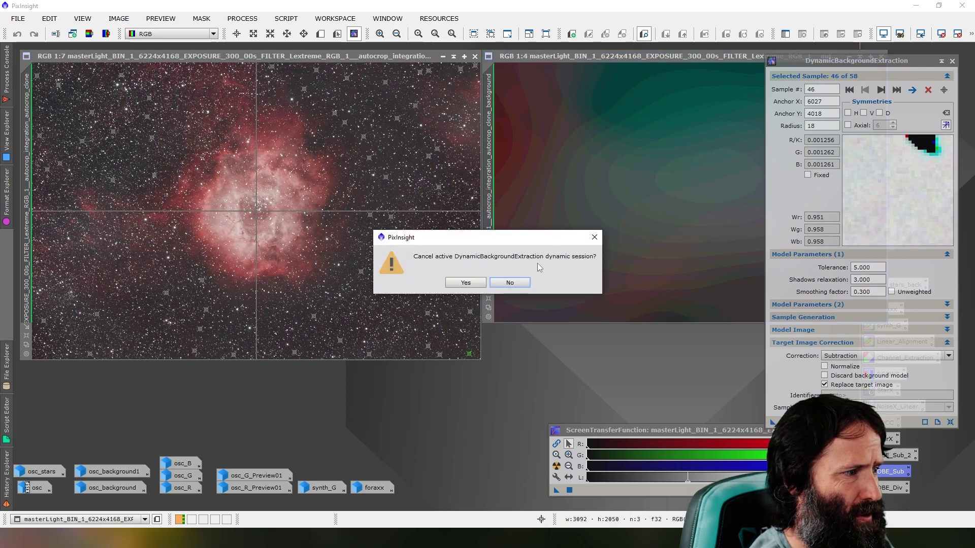
{"action": "left_click", "coordinate": [463, 283]}
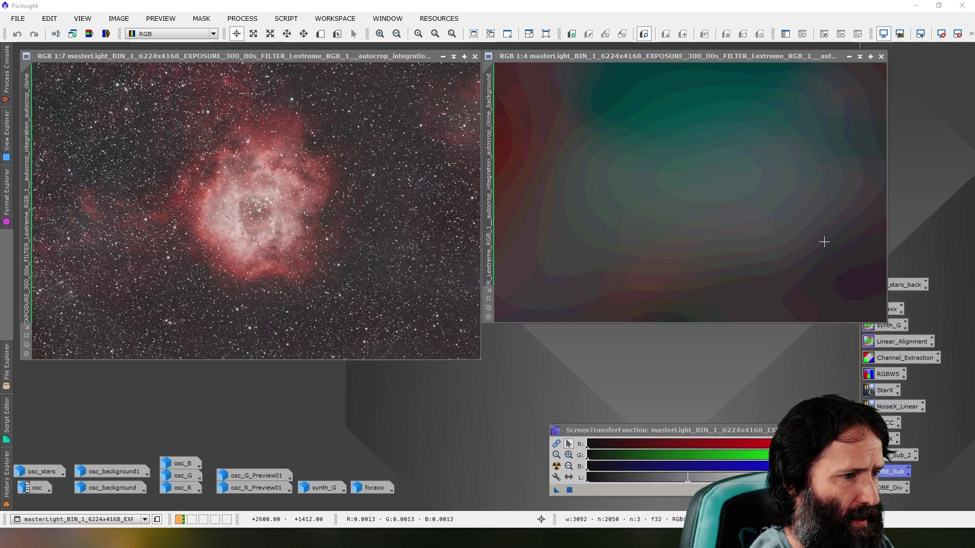
{"action": "scroll", "coordinate": [769, 77], "scroll_direction": "up", "scroll_amount": 1}
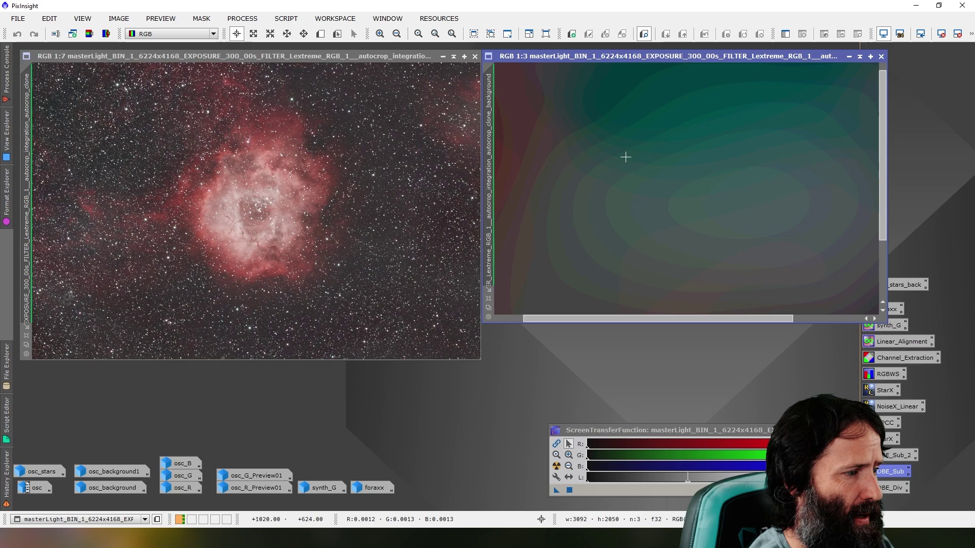
Step: Close the model, auto-stretch, and run 67-sample DBE_Sub_2 subtraction discarding the background model
{"action": "key", "text": "ctrl+w"}
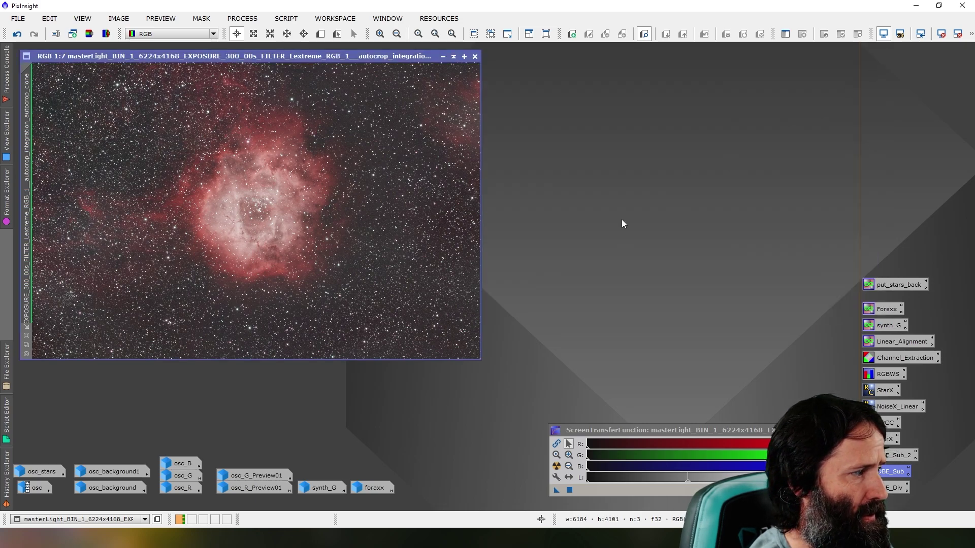
{"action": "left_click", "coordinate": [556, 466]}
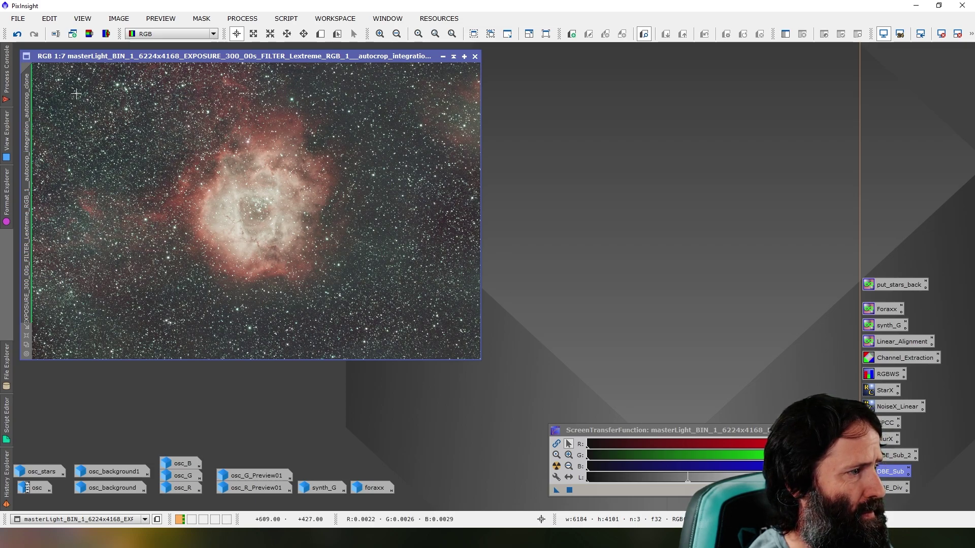
{"action": "double_click", "coordinate": [898, 455]}
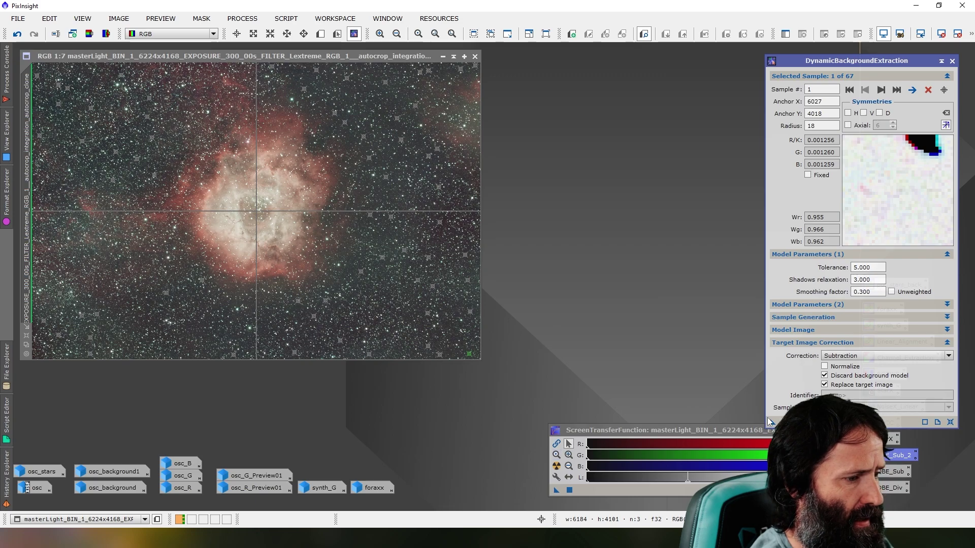
{"action": "key", "text": "ctrl+e"}
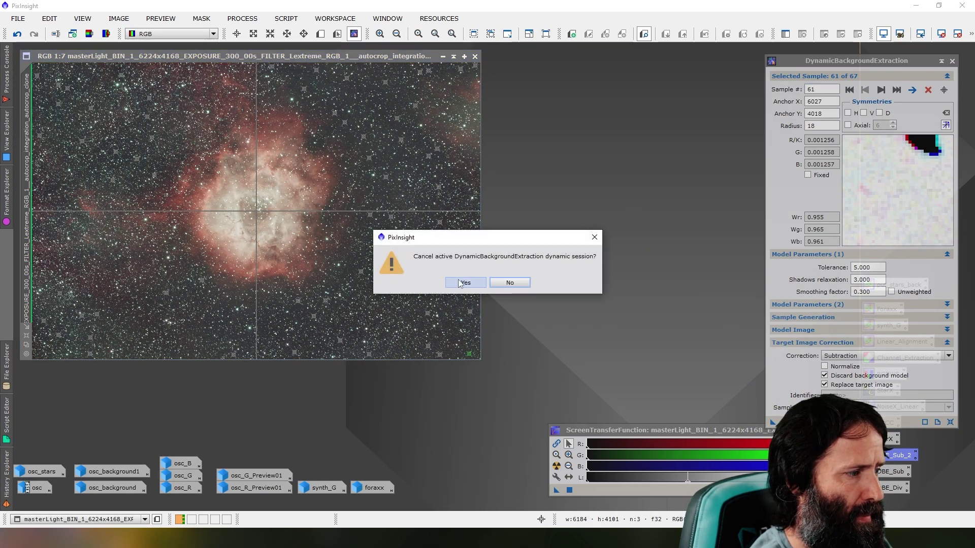
{"action": "left_click", "coordinate": [464, 283]}
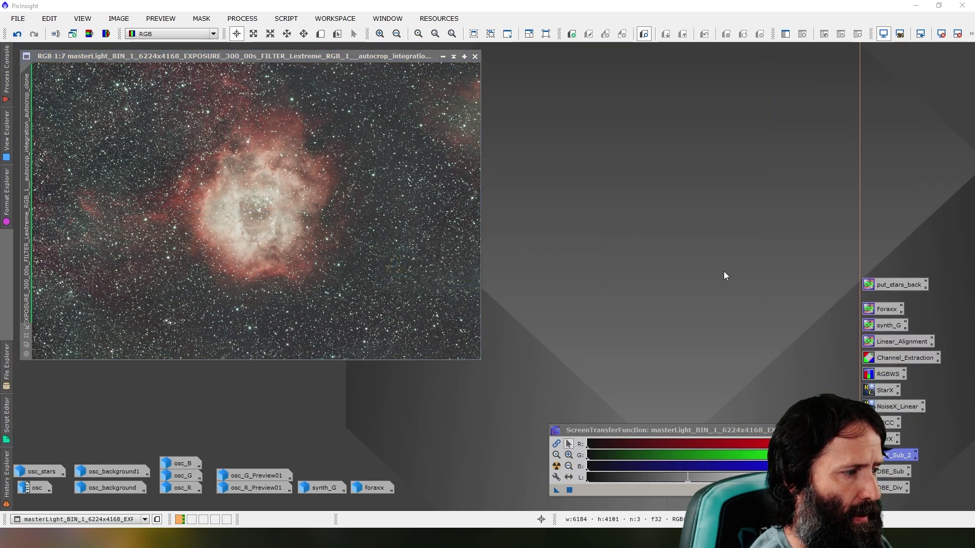
{"action": "left_click", "coordinate": [556, 467]}
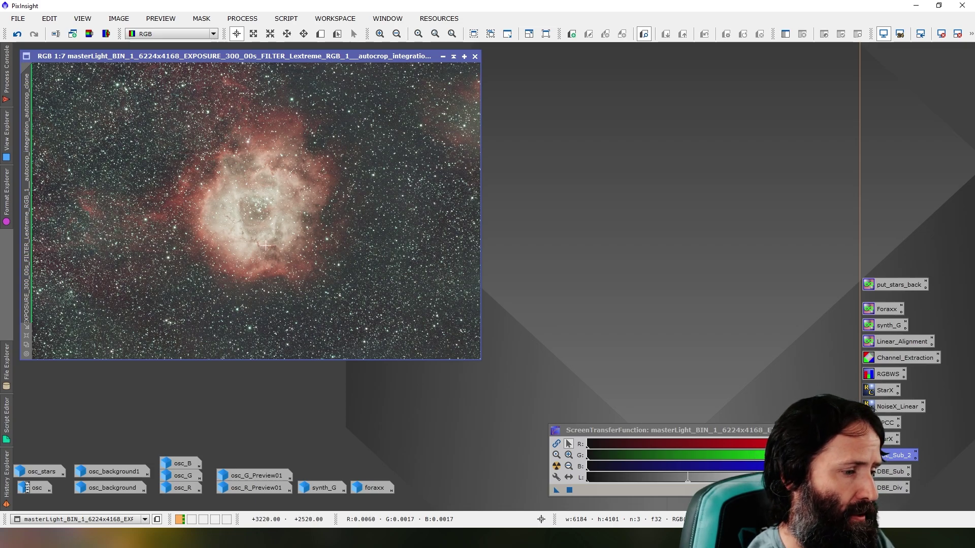
{"action": "double_click", "coordinate": [889, 423]}
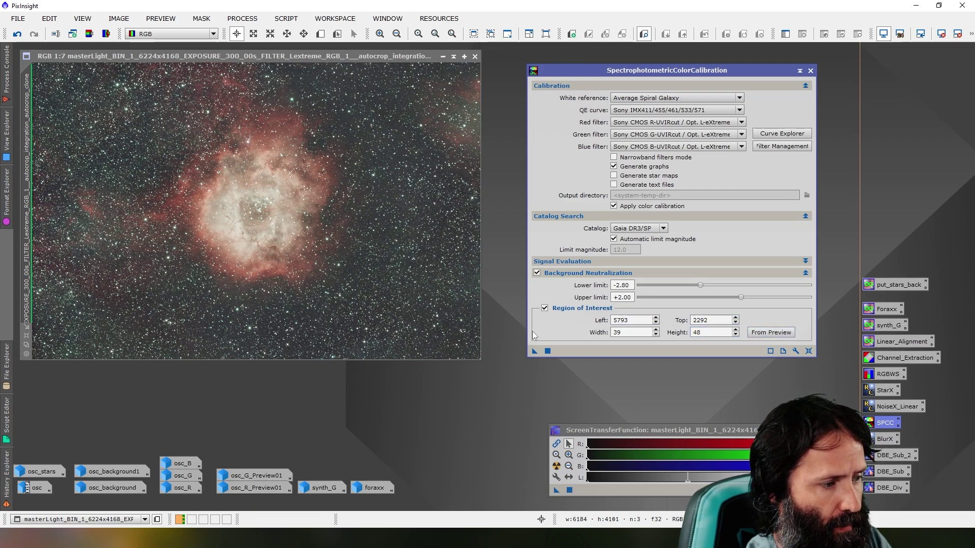
{"action": "left_click", "coordinate": [811, 70]}
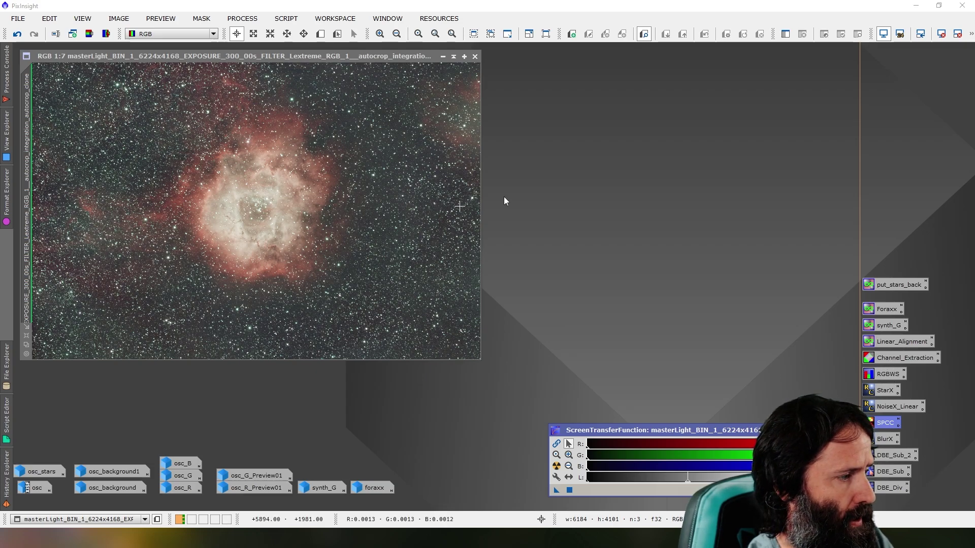
{"action": "double_click", "coordinate": [888, 374]}
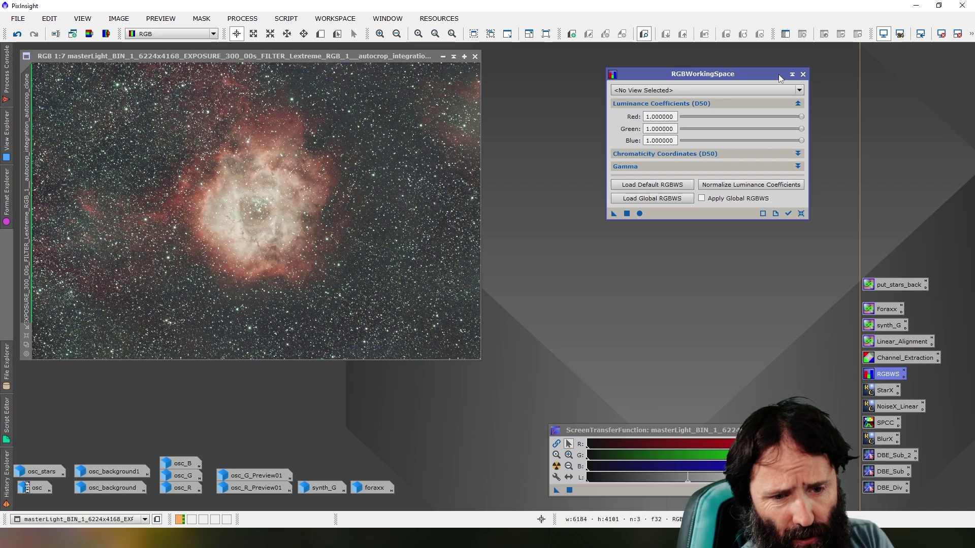
{"action": "left_click", "coordinate": [804, 74]}
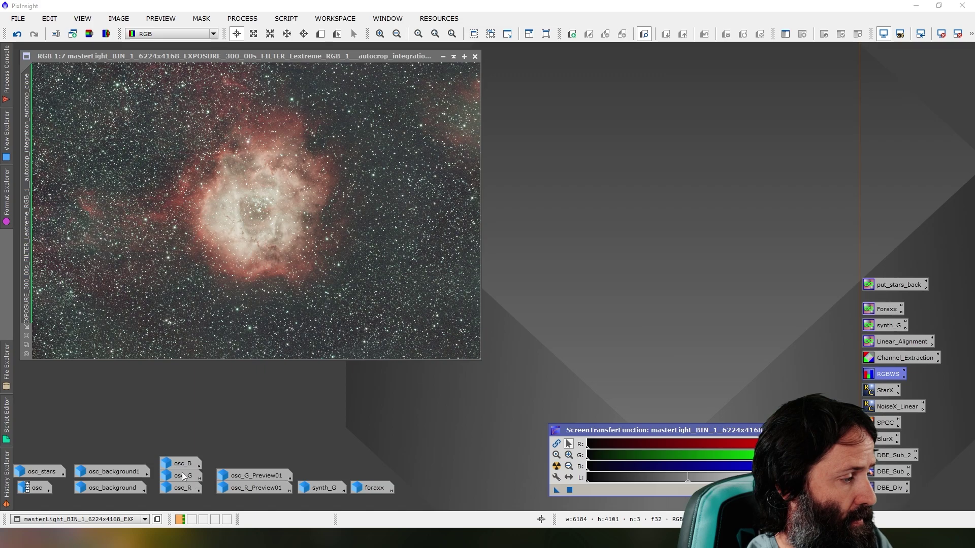
Step: Open and compare the osc_R, osc_G and osc_B channel images, then minimize osc_B and osc_G
{"action": "double_click", "coordinate": [186, 488]}
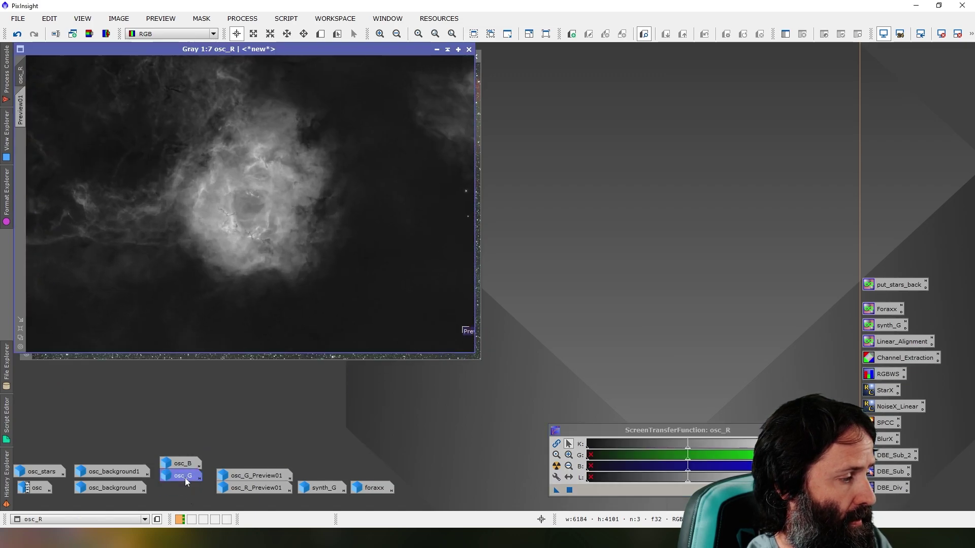
{"action": "double_click", "coordinate": [184, 476]}
{"action": "double_click", "coordinate": [183, 464]}
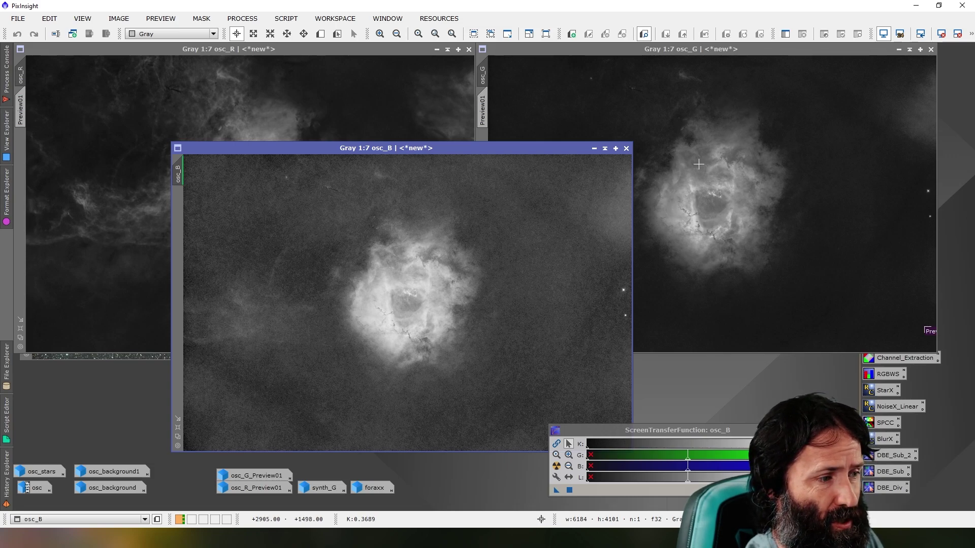
{"action": "left_click", "coordinate": [594, 149]}
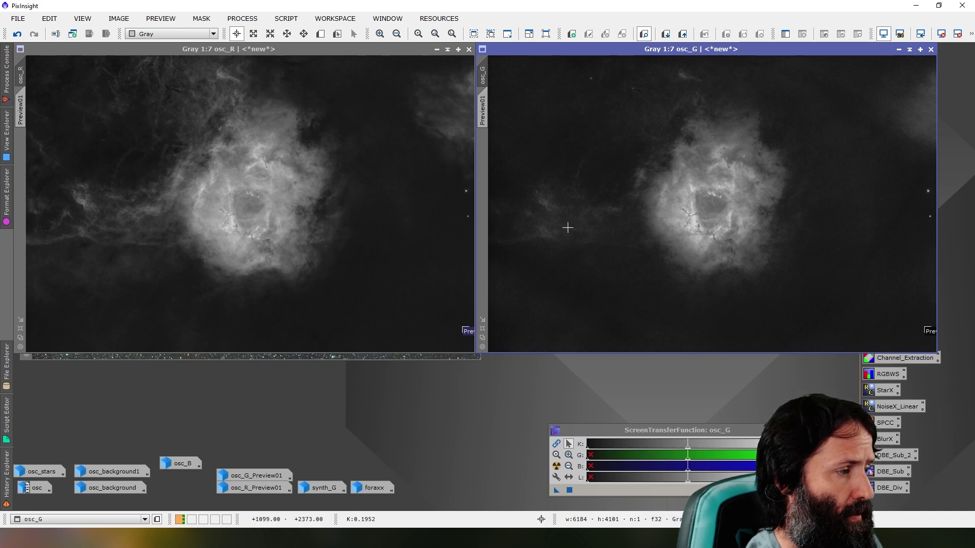
{"action": "left_click", "coordinate": [899, 50]}
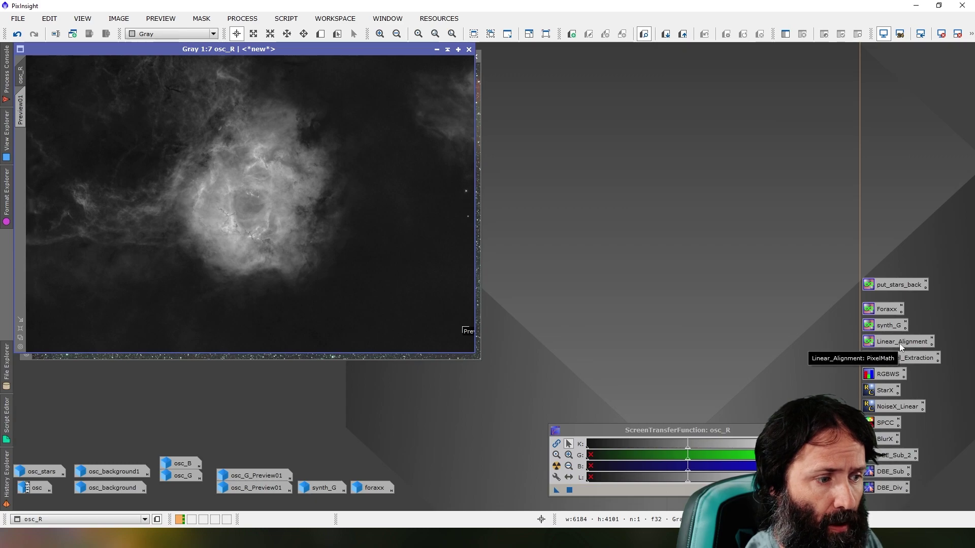
{"action": "double_click", "coordinate": [177, 475]}
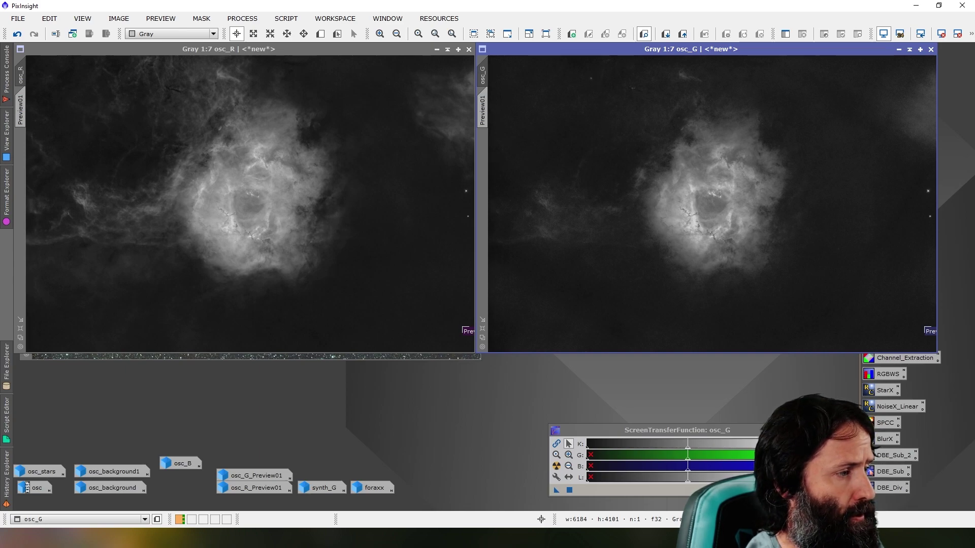
{"action": "left_click", "coordinate": [899, 50]}
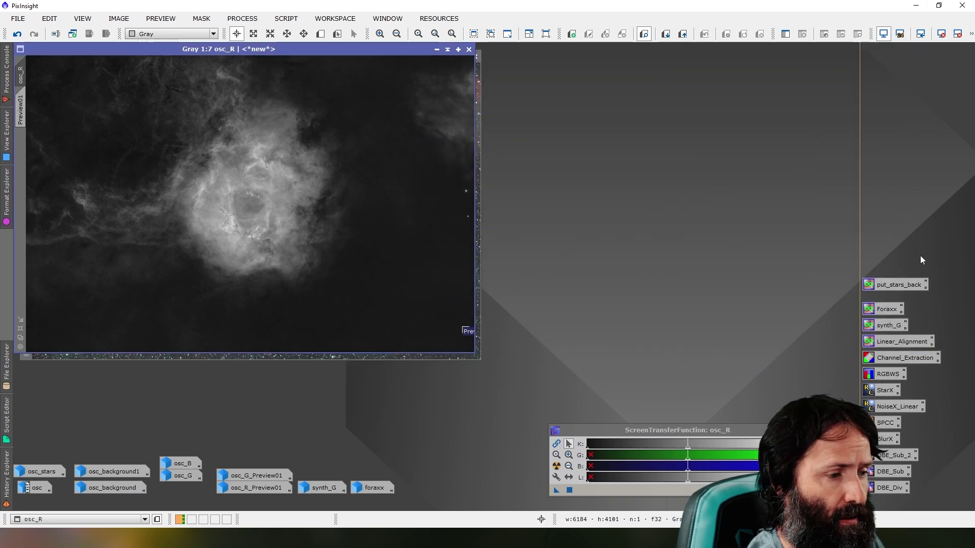
Step: Review the median-based Linear_Alignment PixelMath expression beside the image, then close it
{"action": "double_click", "coordinate": [897, 342]}
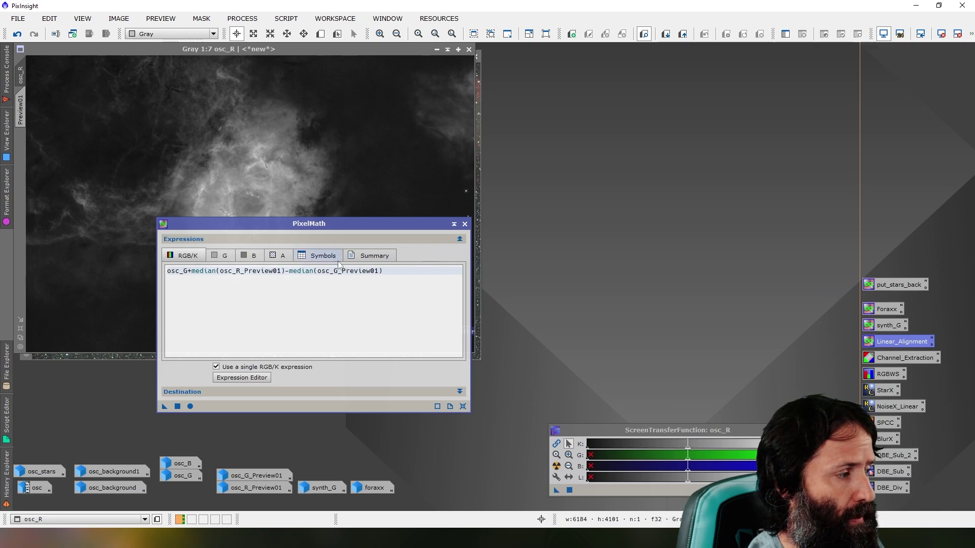
{"action": "left_click_drag", "start_coordinate": [324, 227], "coordinate": [671, 98]}
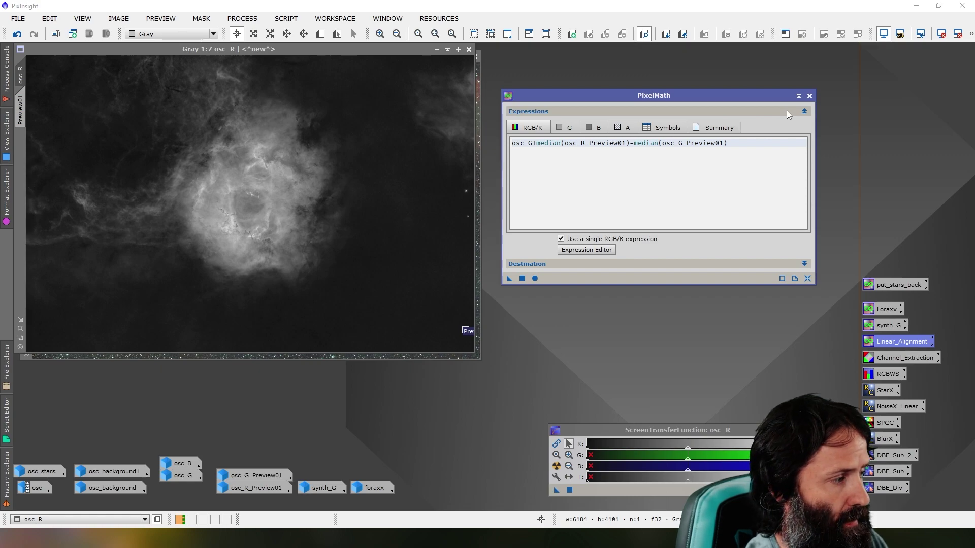
{"action": "left_click", "coordinate": [810, 97]}
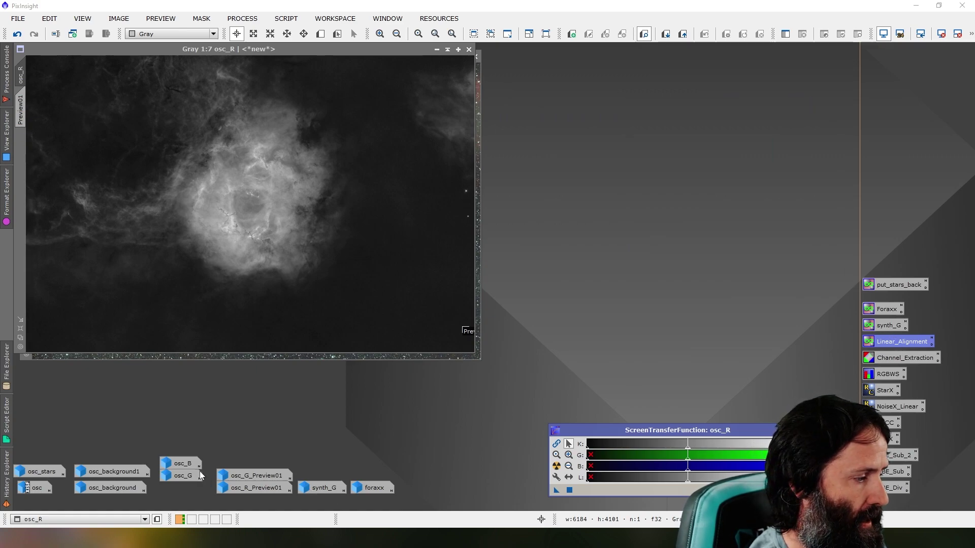
{"action": "double_click", "coordinate": [181, 475]}
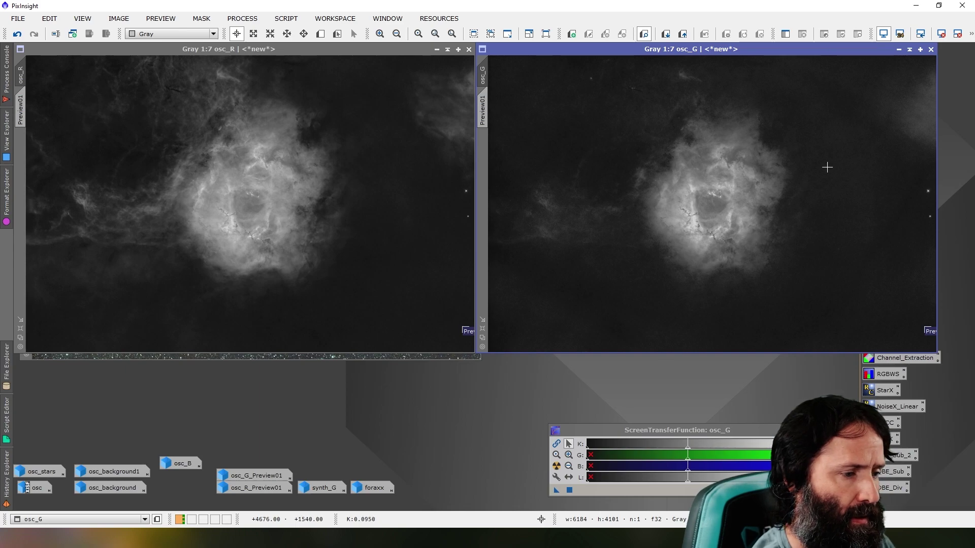
{"action": "left_click", "coordinate": [899, 49]}
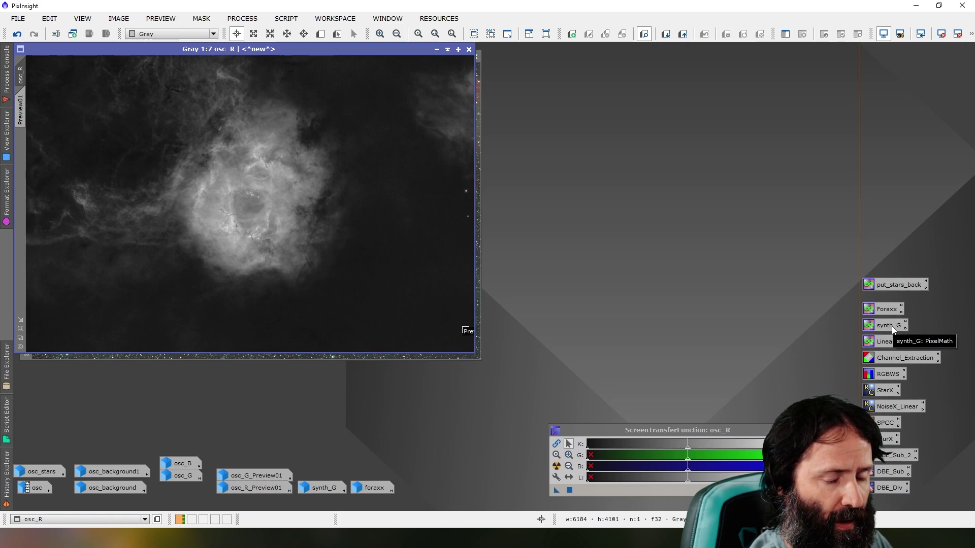
{"action": "mouse_move", "coordinate": [190, 477]}
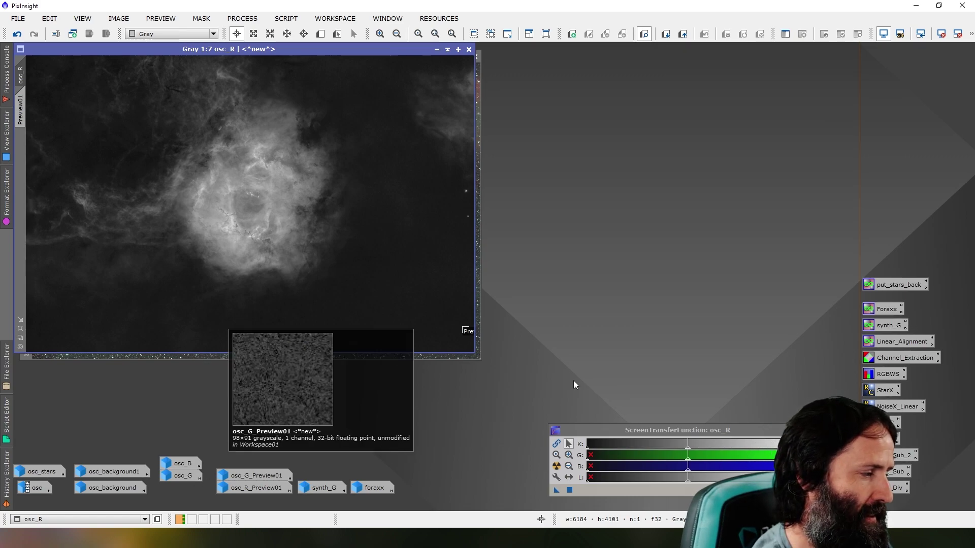
Step: Inspect the synth_G PixelMath expression, minimize osc_R, and view then iconify the synth_G image
{"action": "double_click", "coordinate": [882, 325]}
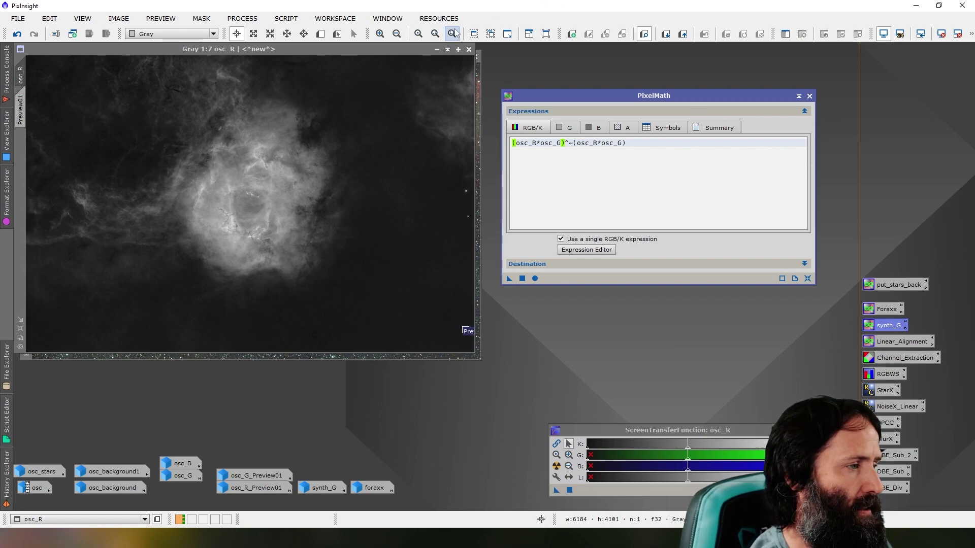
{"action": "left_click", "coordinate": [437, 50]}
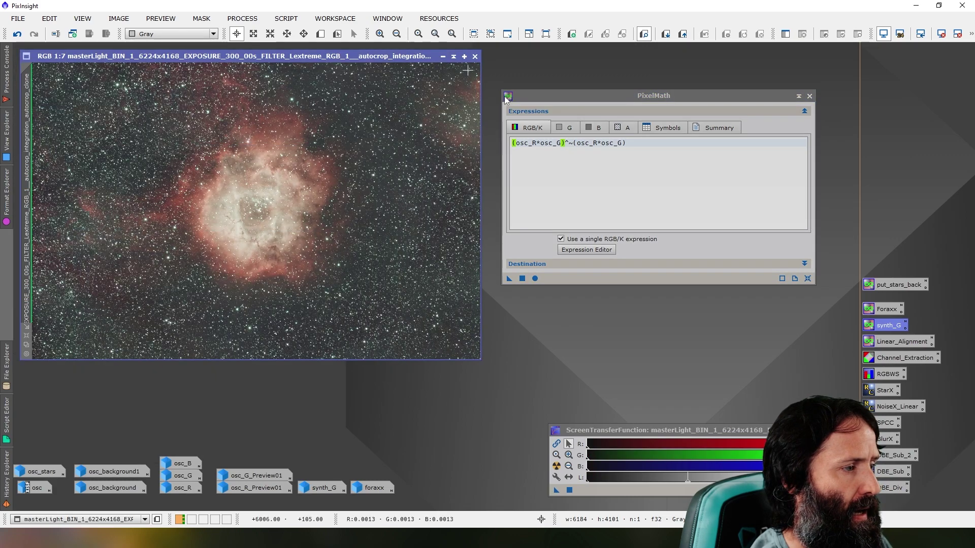
{"action": "left_click", "coordinate": [634, 144]}
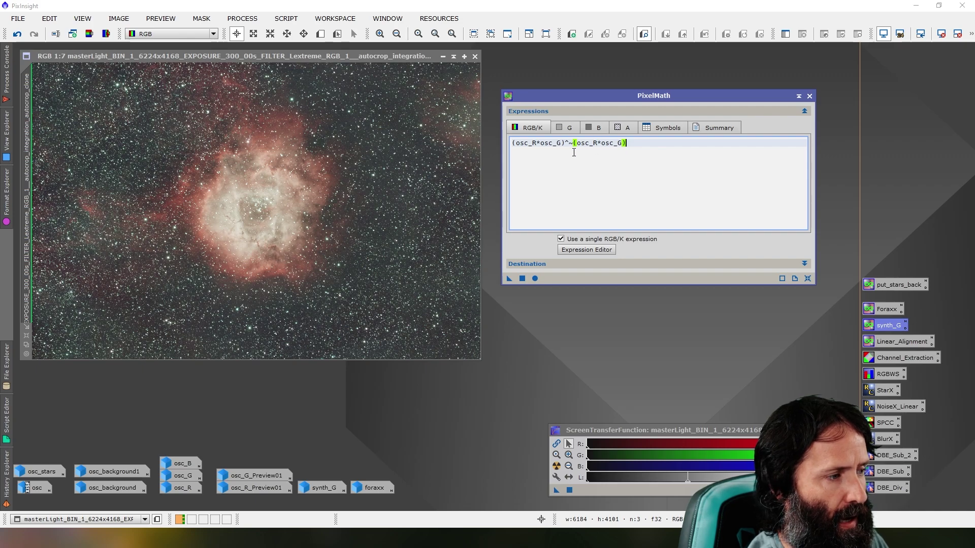
{"action": "double_click", "coordinate": [321, 488]}
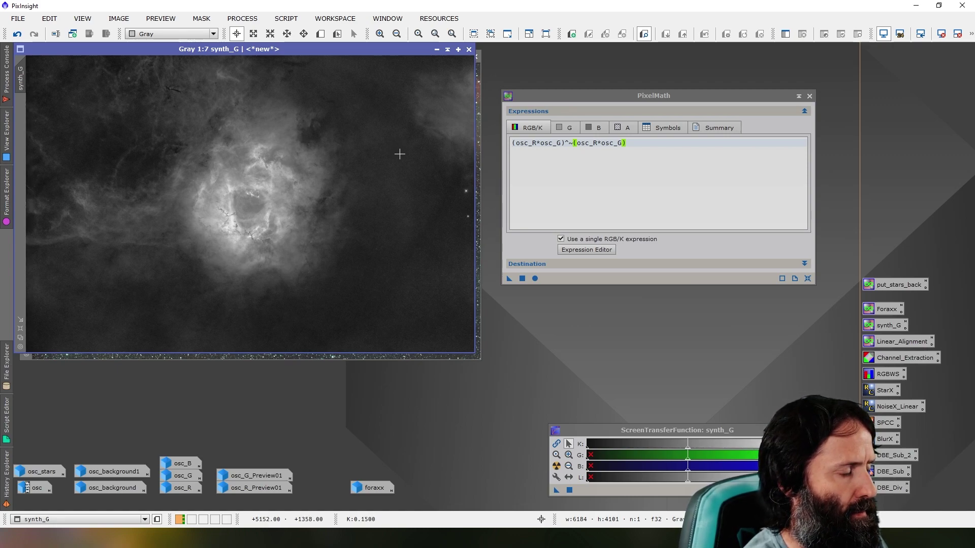
{"action": "left_click", "coordinate": [436, 49]}
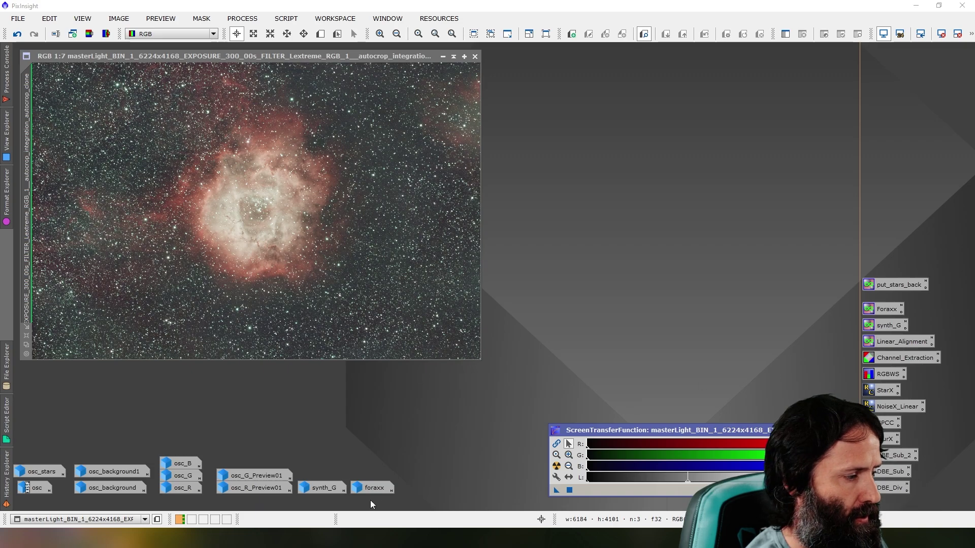
Step: Review the Foraxx PixelMath red, green blending and blue channel expressions
{"action": "double_click", "coordinate": [883, 310]}
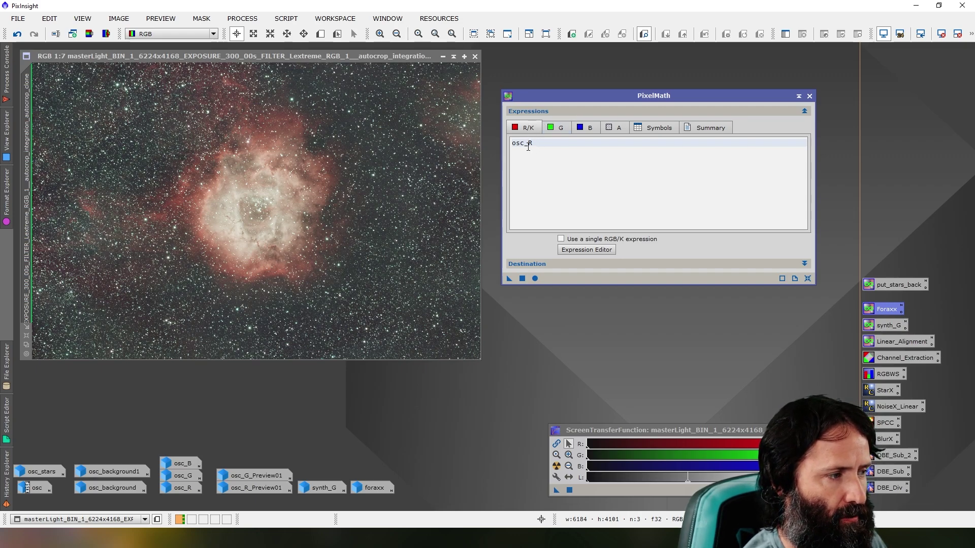
{"action": "left_click", "coordinate": [579, 127]}
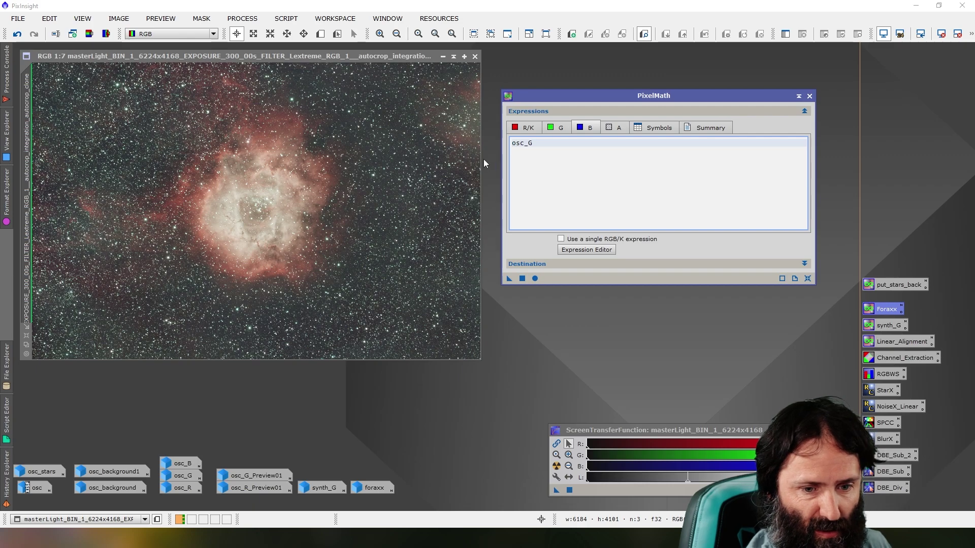
{"action": "left_click", "coordinate": [522, 129]}
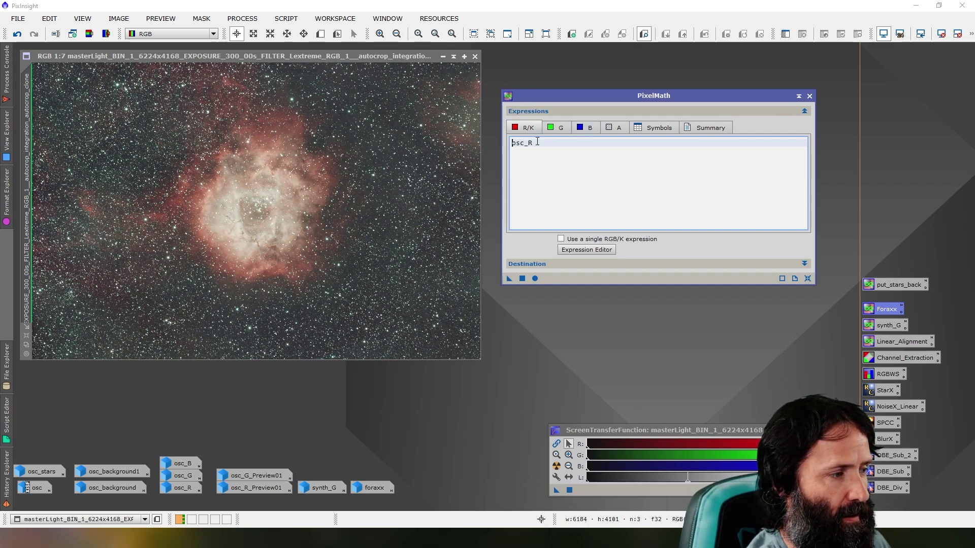
{"action": "left_click", "coordinate": [584, 129]}
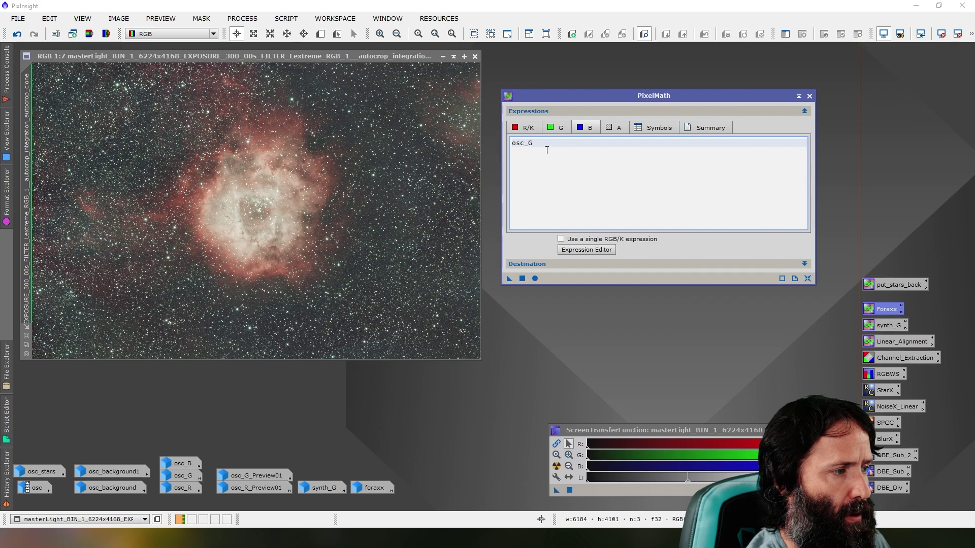
{"action": "left_click", "coordinate": [552, 130]}
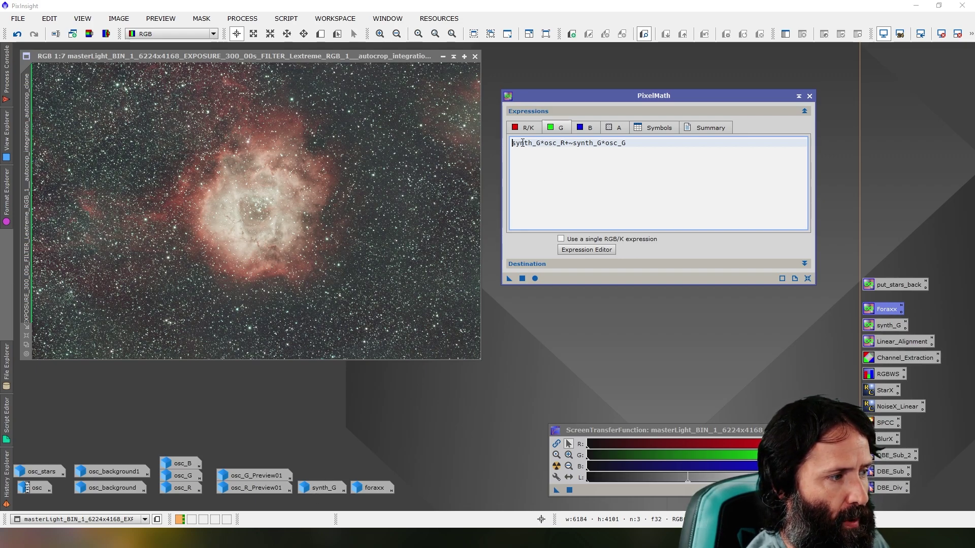
Step: View and iconify synth_G, close PixelMath, and iconify the RGB masterLight image
{"action": "double_click", "coordinate": [328, 489]}
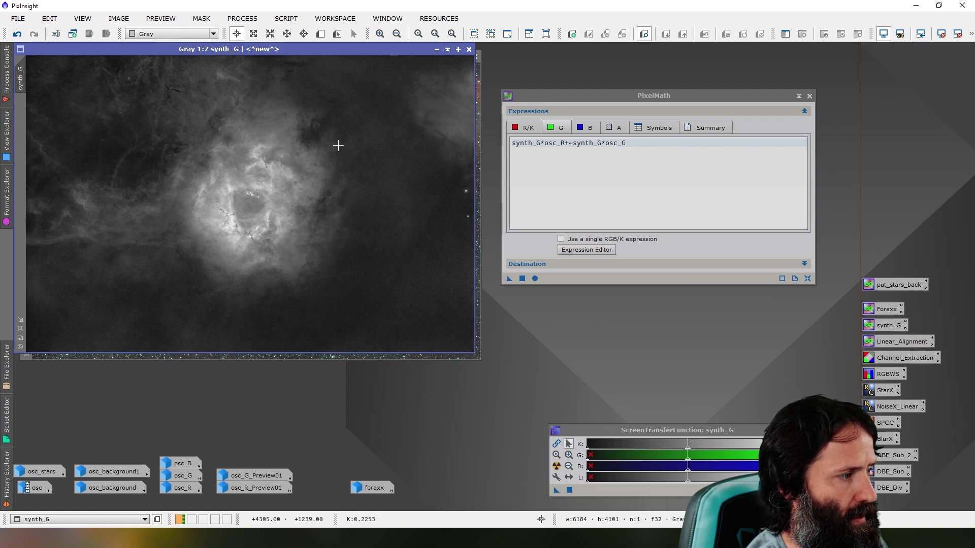
{"action": "left_click", "coordinate": [436, 49]}
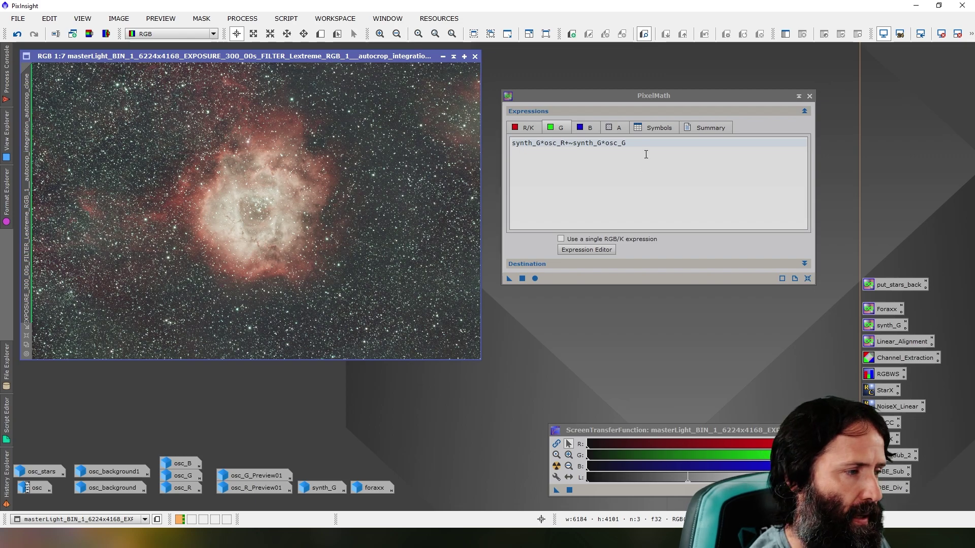
{"action": "left_click", "coordinate": [809, 95]}
{"action": "left_click", "coordinate": [442, 57]}
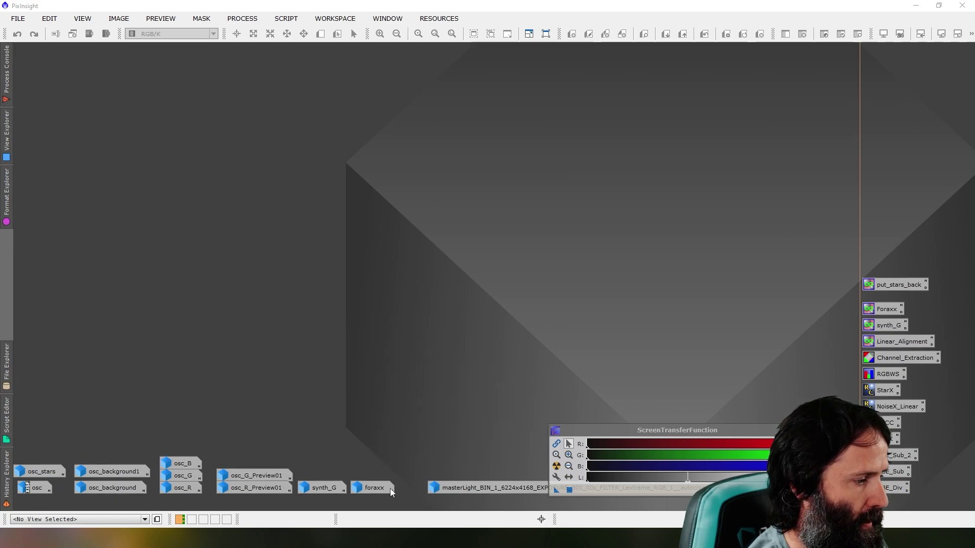
Step: Open the foraxx image, redo its two undone stretch steps, and show its History Explorer
{"action": "double_click", "coordinate": [374, 488]}
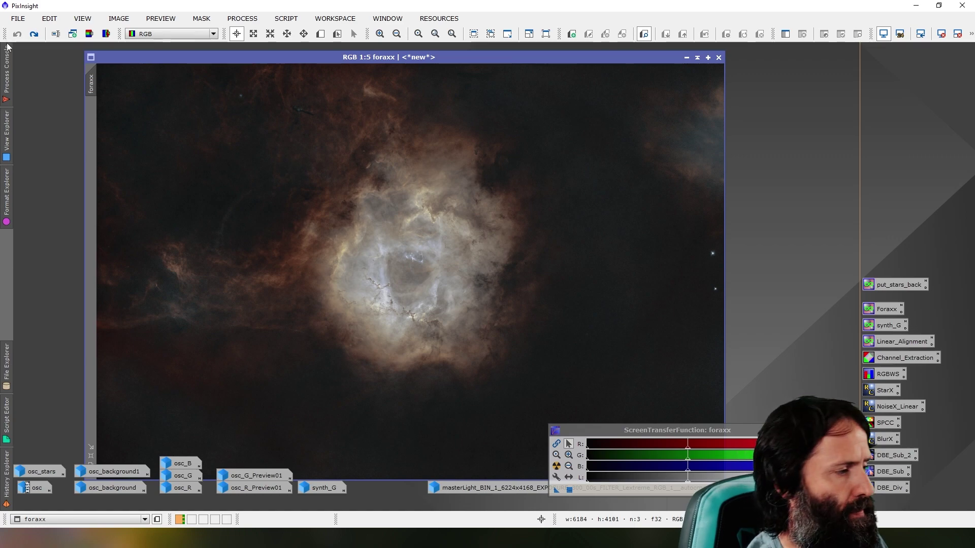
{"action": "left_click", "coordinate": [6, 71]}
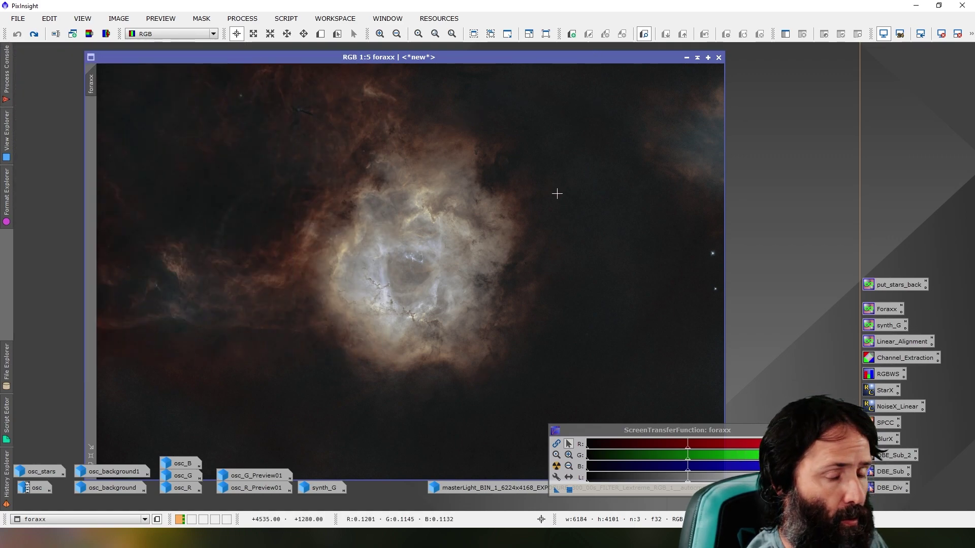
{"action": "left_click", "coordinate": [34, 34]}
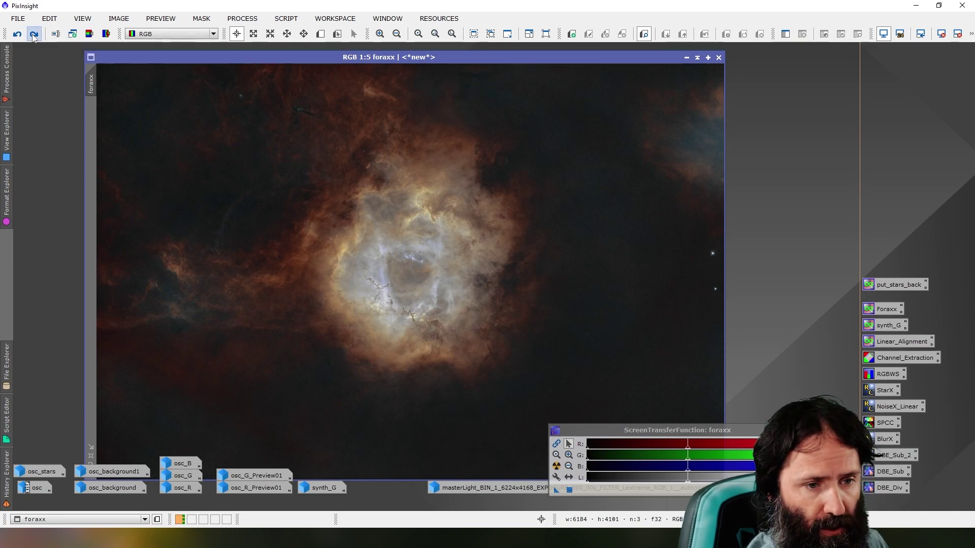
{"action": "left_click", "coordinate": [34, 34]}
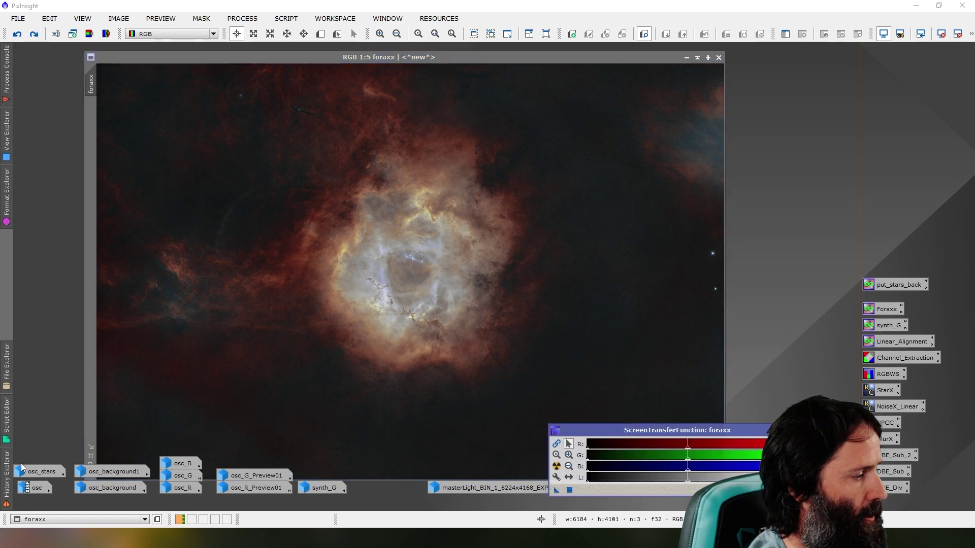
{"action": "left_click", "coordinate": [7, 481]}
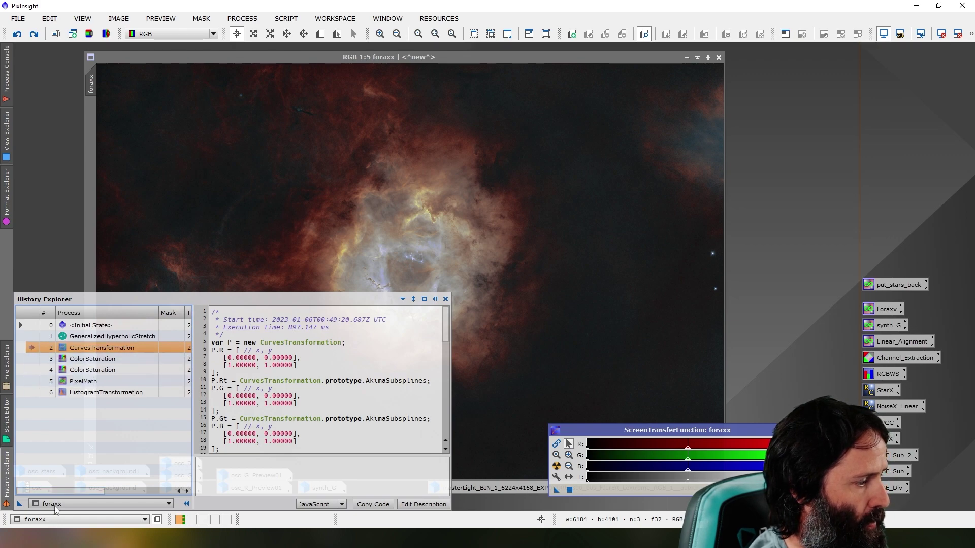
{"action": "double_click", "coordinate": [94, 352]}
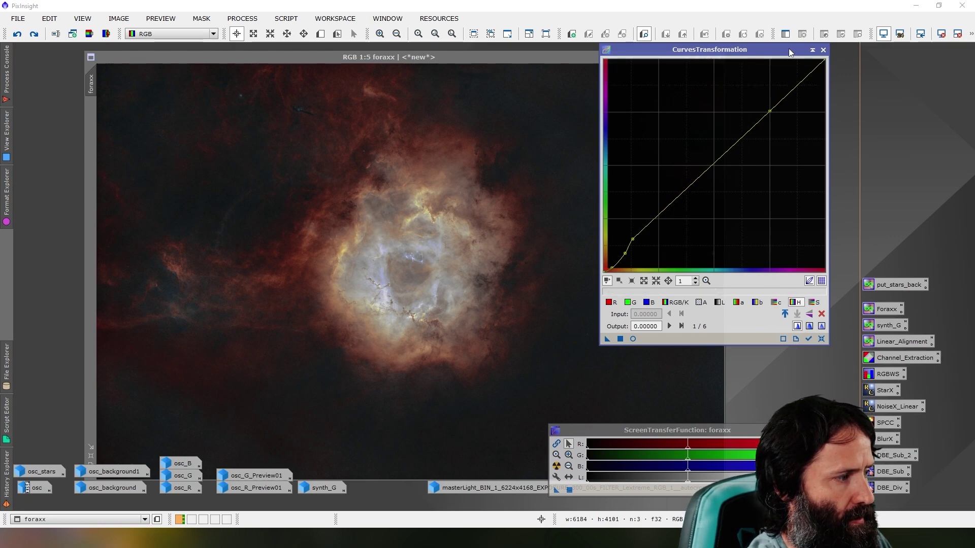
{"action": "left_click", "coordinate": [822, 50]}
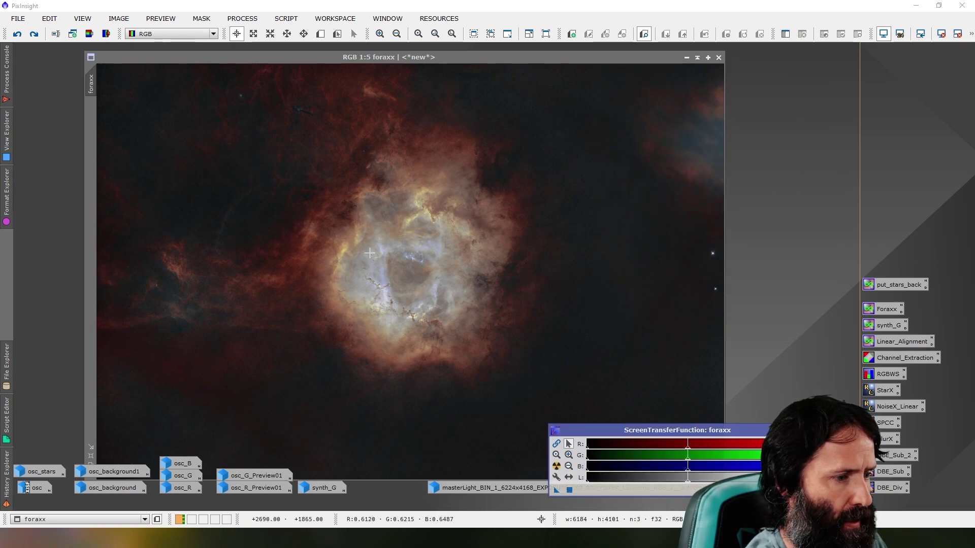
Step: Redo PixelMath and HistogramTransformation on foraxx from the History Explorer, then briefly inspect osc_stars and re-iconize it
{"action": "left_click", "coordinate": [6, 475]}
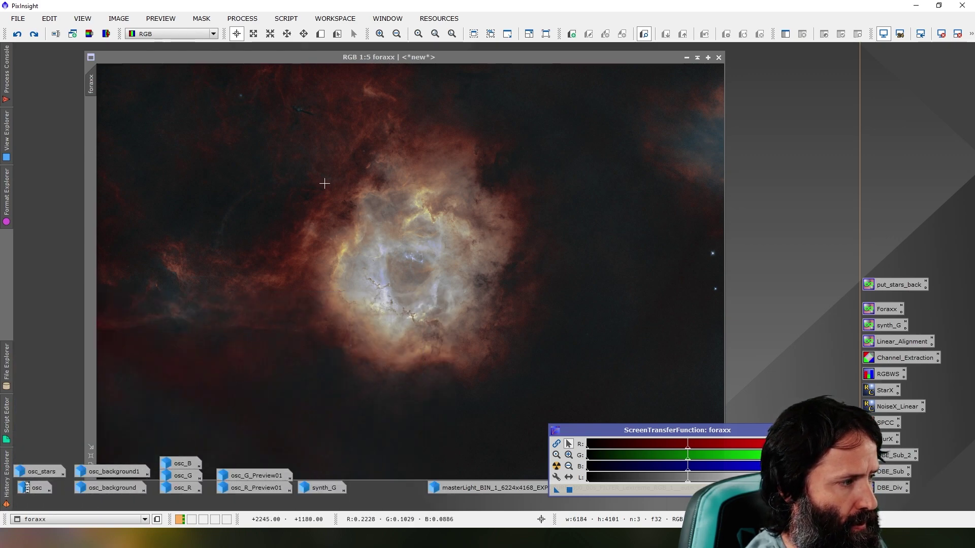
{"action": "left_click", "coordinate": [33, 36]}
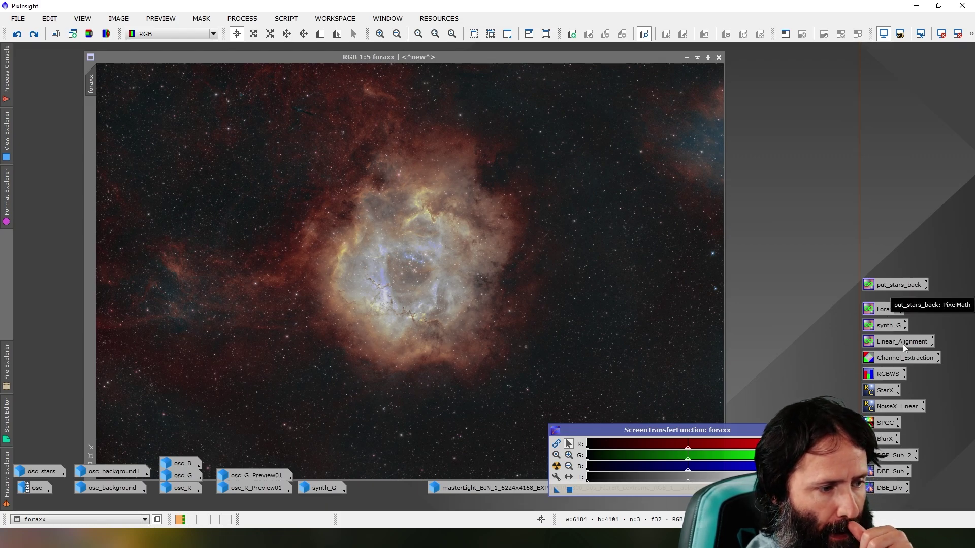
{"action": "double_click", "coordinate": [34, 467]}
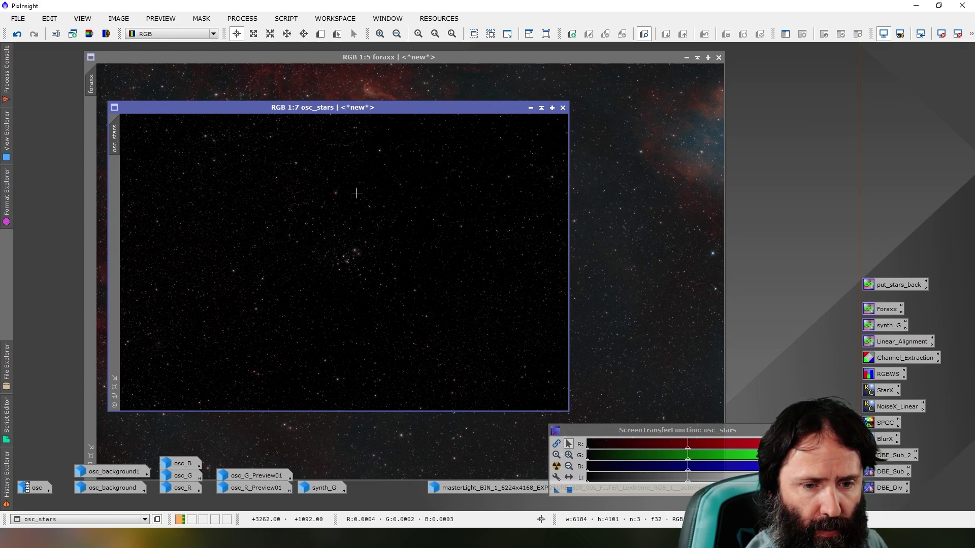
{"action": "left_click", "coordinate": [530, 108]}
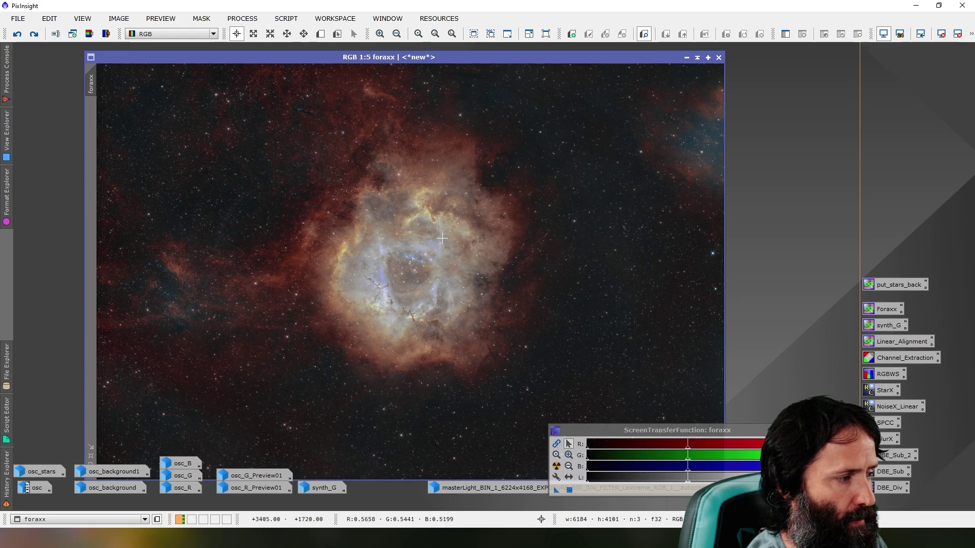
{"action": "left_click", "coordinate": [380, 34]}
{"action": "left_click", "coordinate": [380, 34]}
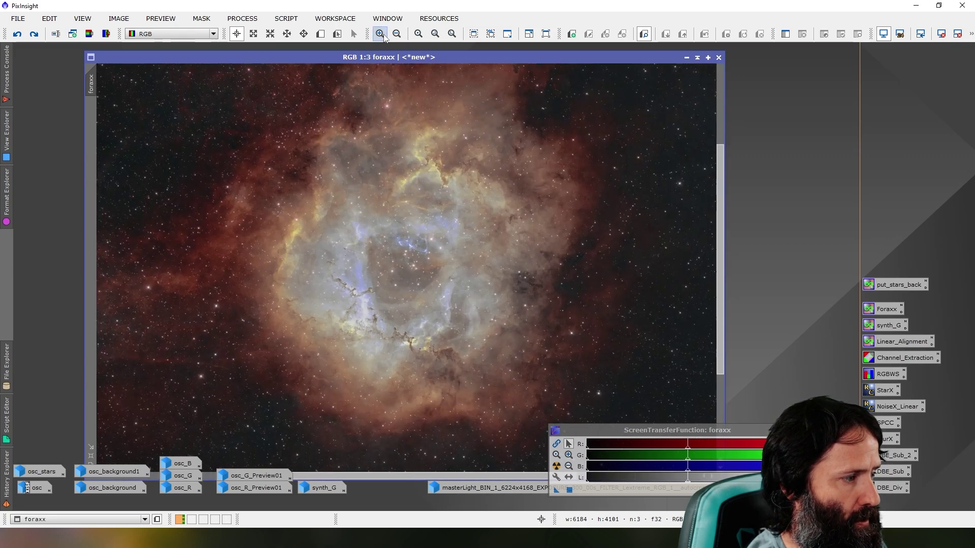
{"action": "left_click", "coordinate": [380, 34]}
{"action": "left_click", "coordinate": [381, 34]}
{"action": "left_click", "coordinate": [397, 33]}
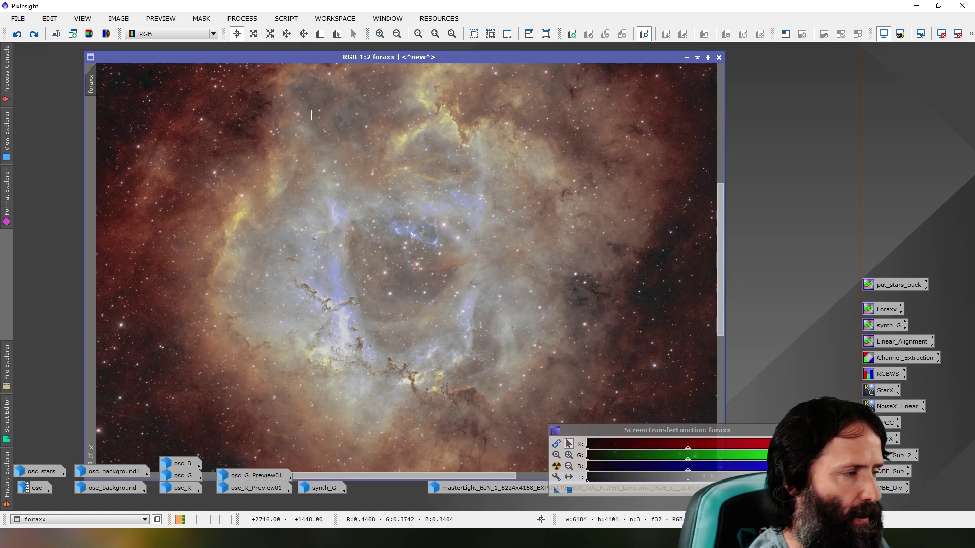
{"action": "left_click", "coordinate": [491, 35]}
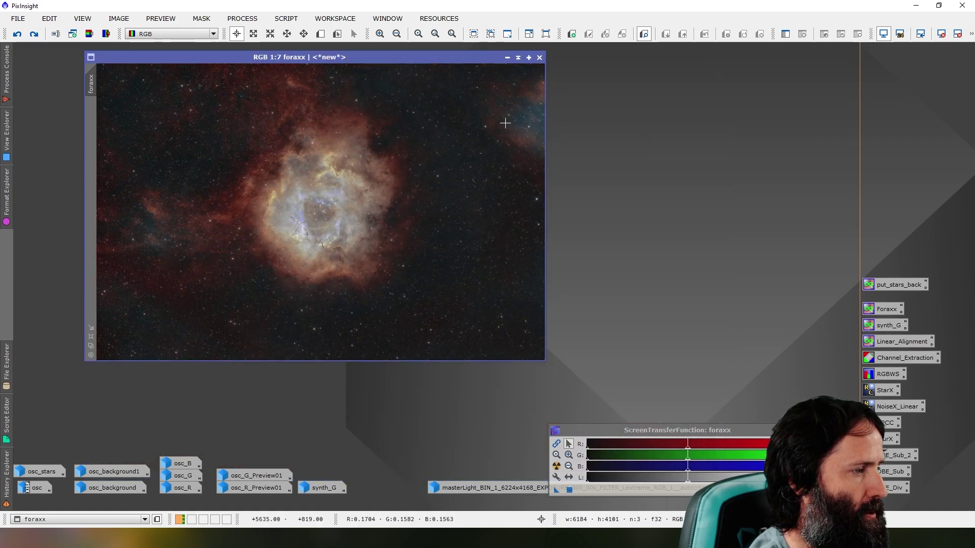
Step: Redo the final undone step on foraxx, then view it at 1:5 and reposition its window
{"action": "left_click", "coordinate": [36, 37]}
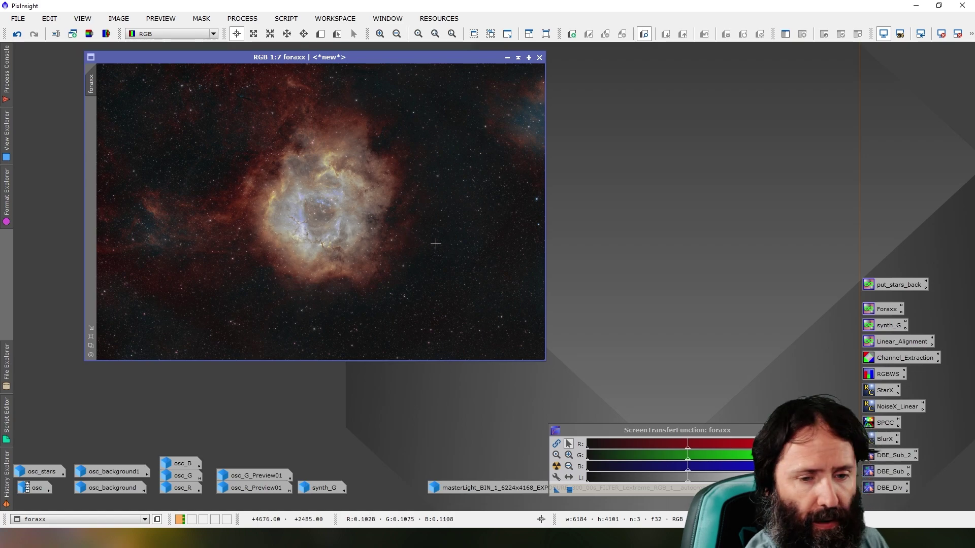
{"action": "left_click_drag", "start_coordinate": [407, 59], "coordinate": [401, 58]}
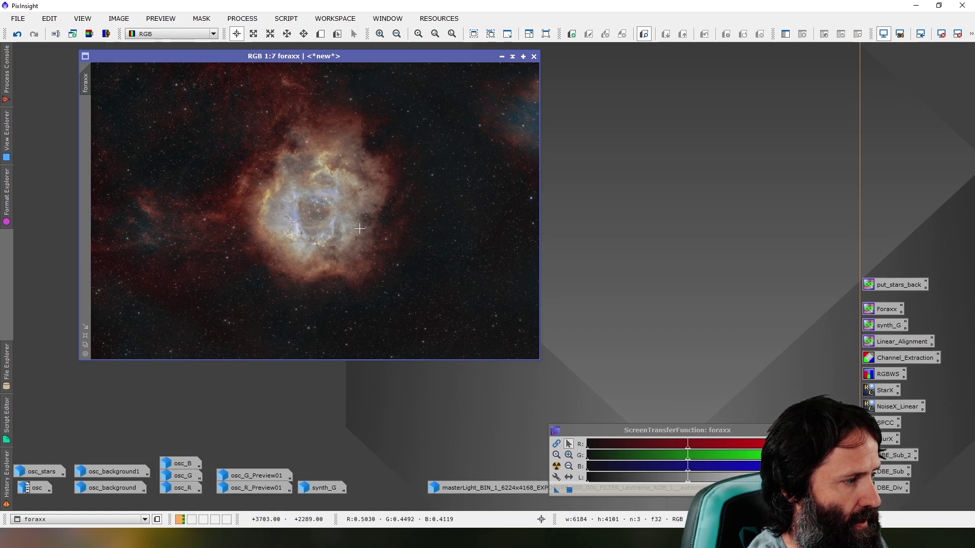
{"action": "left_click", "coordinate": [451, 34]}
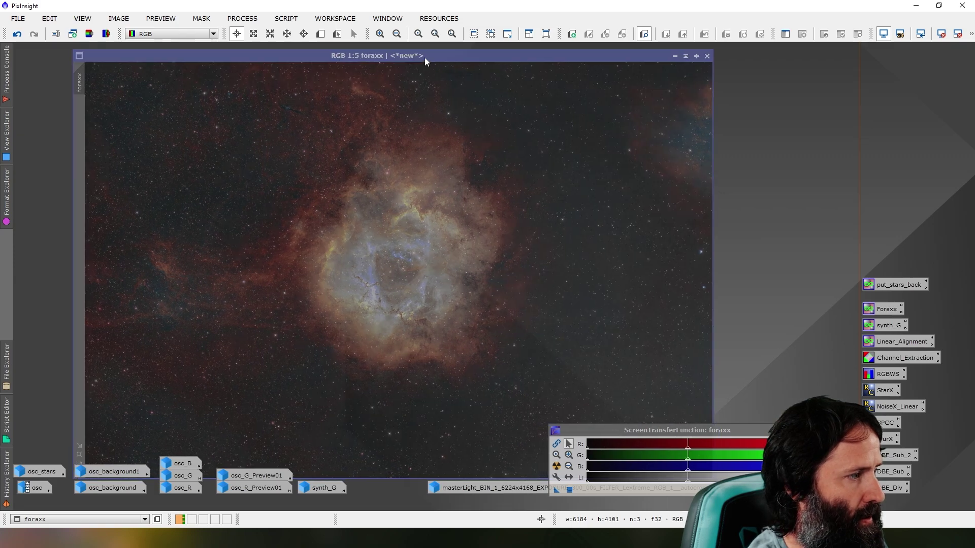
{"action": "left_click_drag", "start_coordinate": [424, 57], "coordinate": [387, 50]}
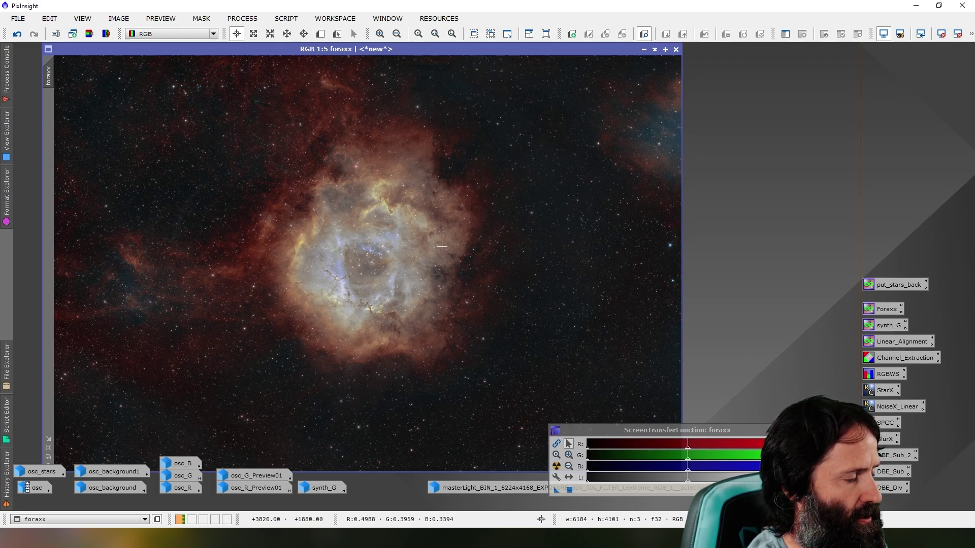
Step: Move the ScreenTransferFunction panel aside and close it
{"action": "left_click_drag", "start_coordinate": [746, 429], "coordinate": [889, 439]}
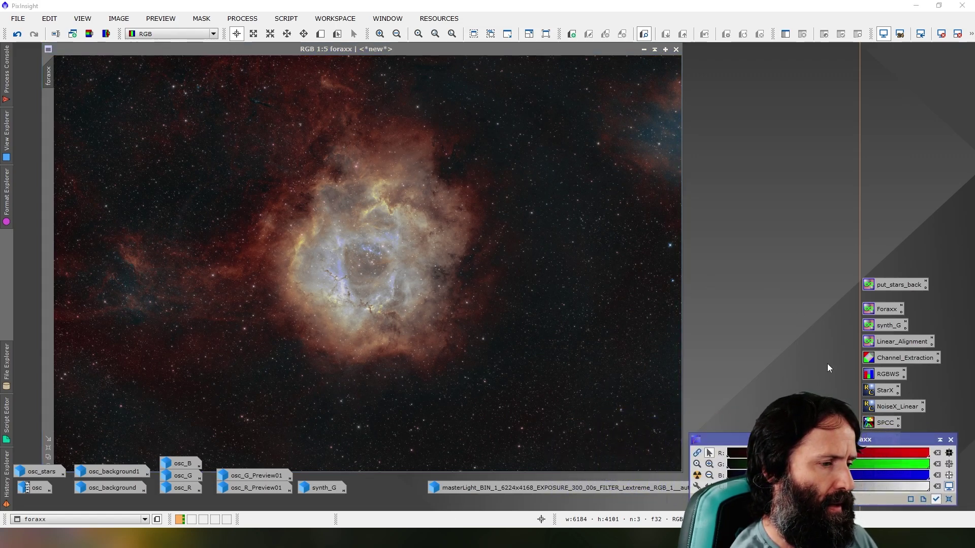
{"action": "left_click", "coordinate": [950, 440]}
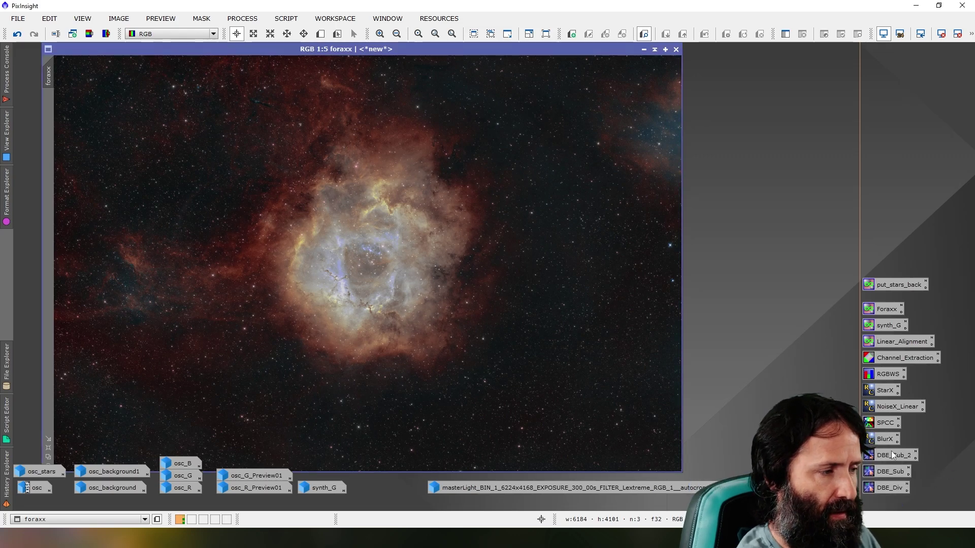